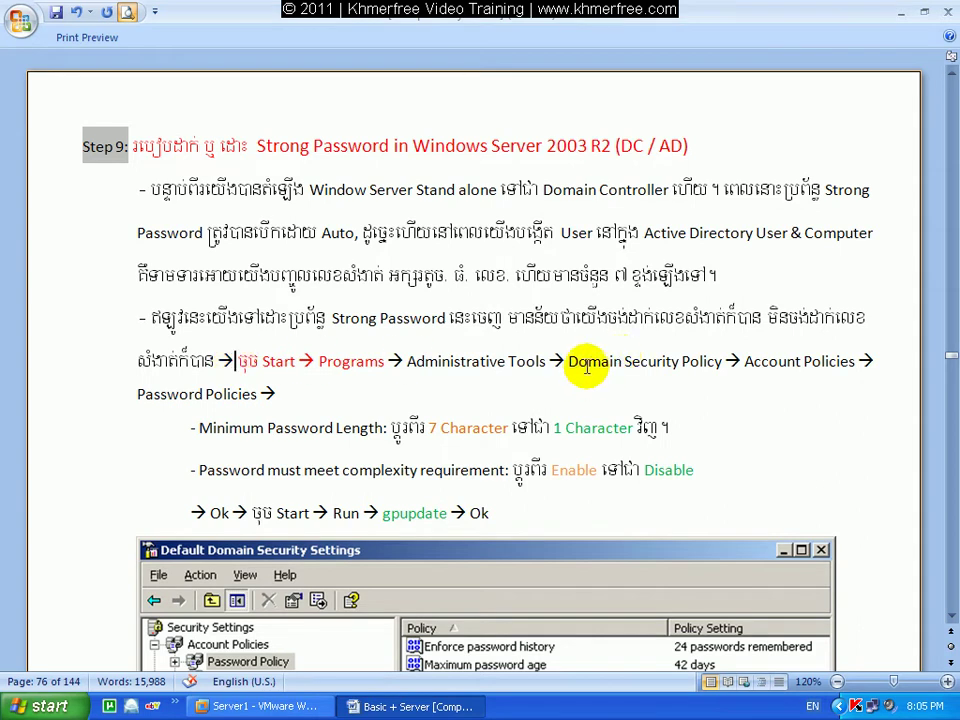
Color the phrase 'Domain Security Policy' in the Step 9 path green.
left_click_drag(569, 362, 715, 362)
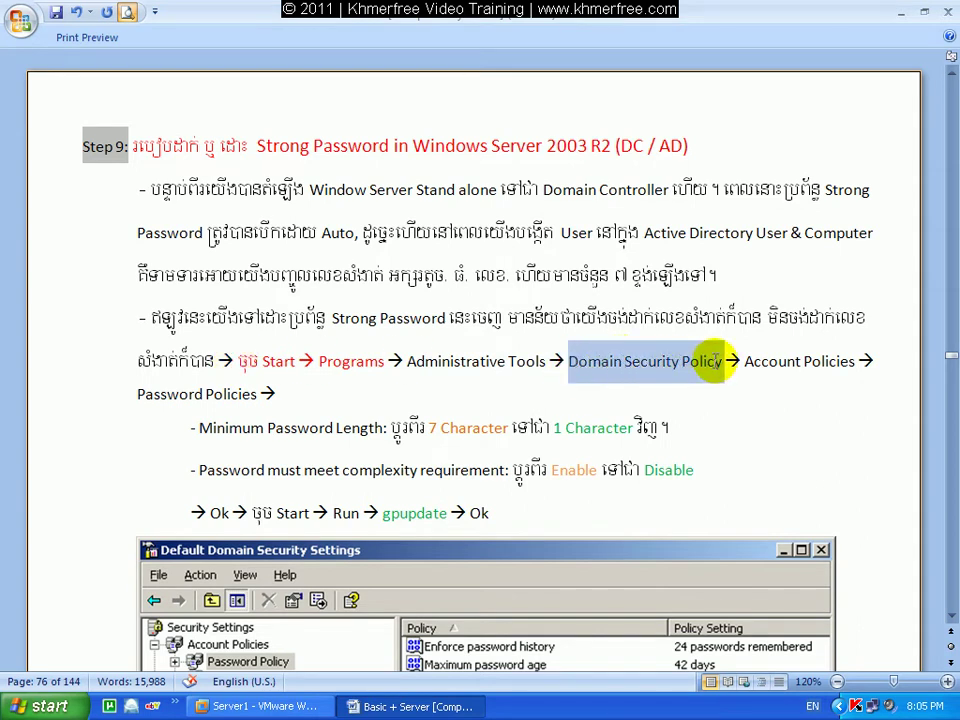
right_click(690, 362)
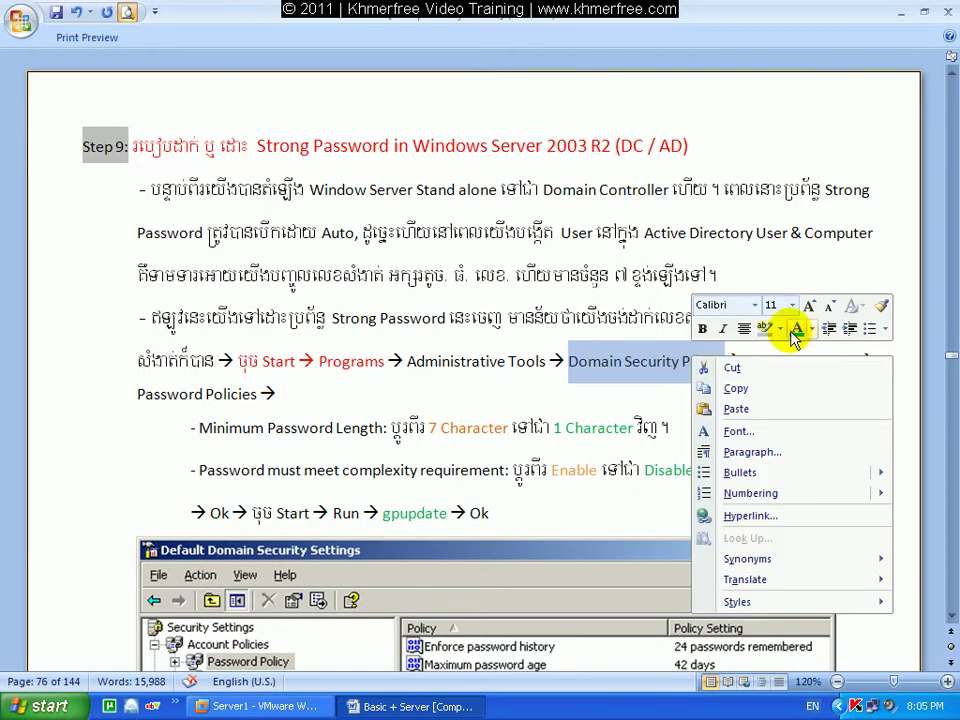
left_click(795, 332)
left_click(606, 377)
left_click(683, 376)
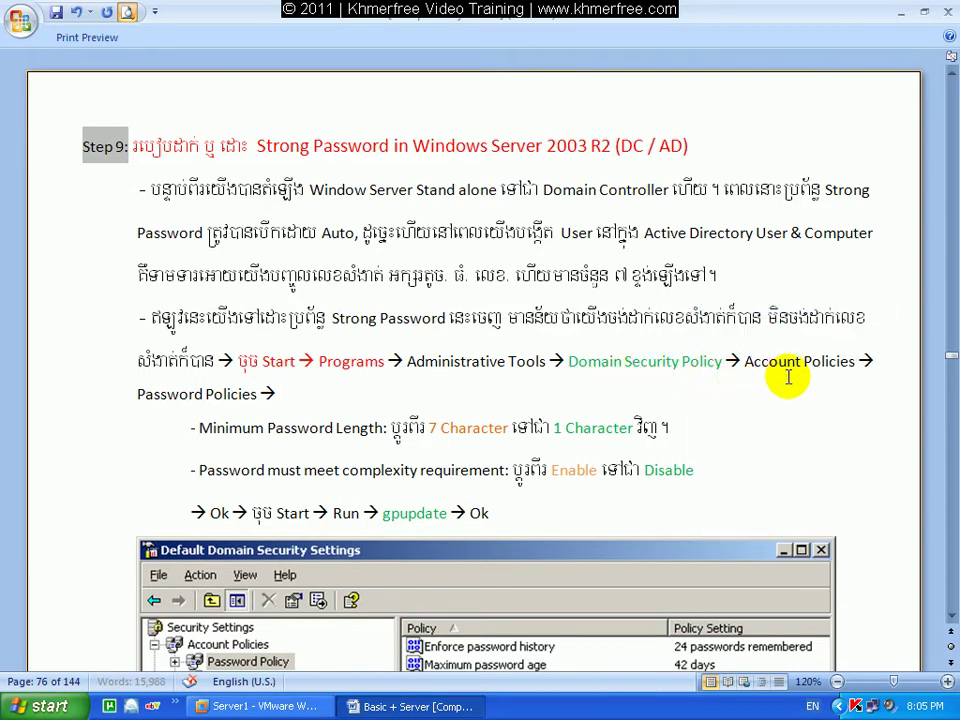
Scroll through the document and place the cursor after the Step 9 heading.
left_click(285, 394)
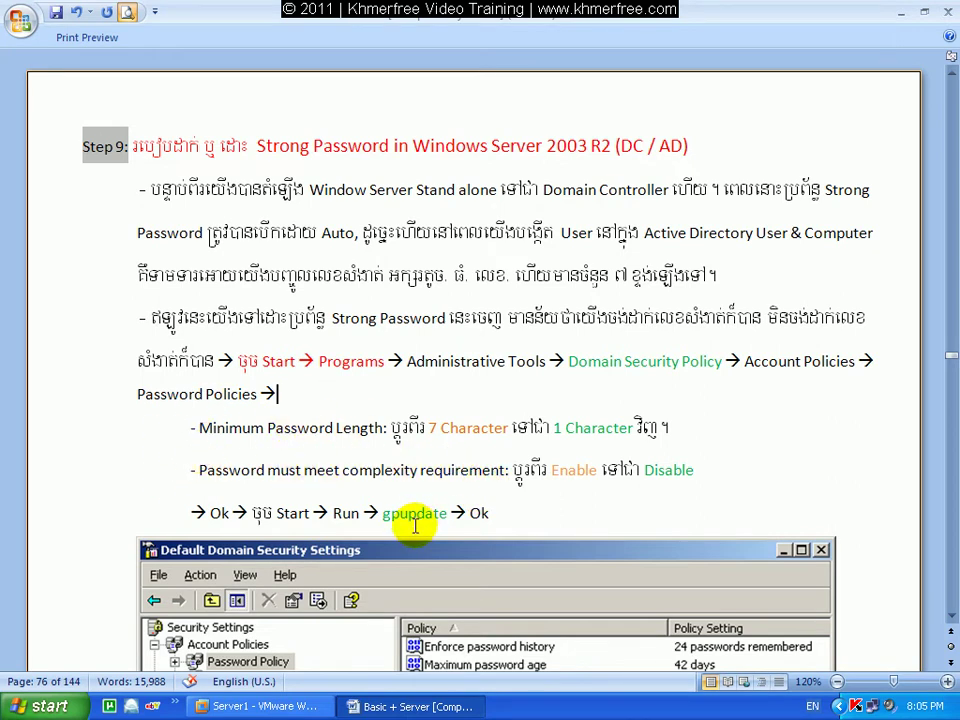
scroll(428, 522, "down", 6)
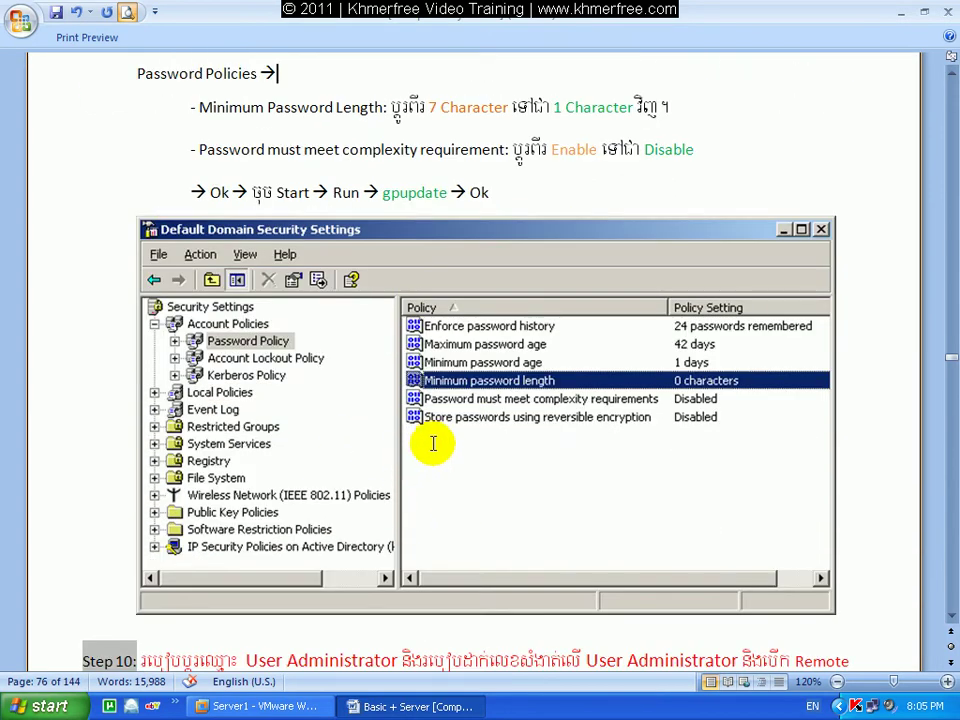
scroll(431, 444, "up", 2)
scroll(430, 447, "up", 4)
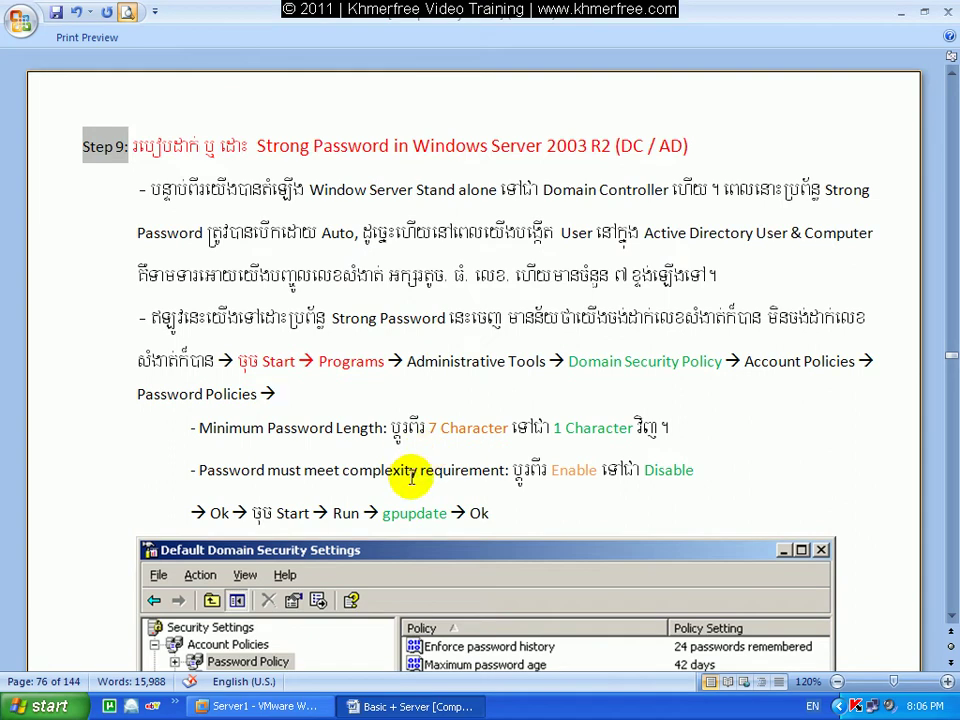
left_click(741, 144)
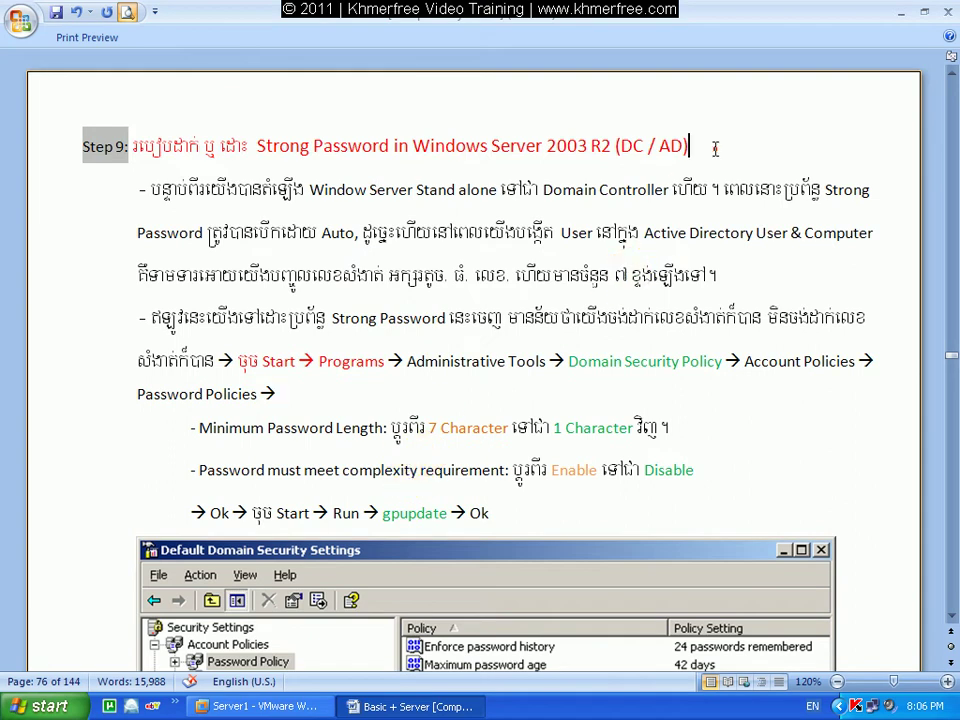
Minimize Word, restore the Server1 window, send Ctrl+Alt+Insert and log on as Administrator.
left_click(898, 15)
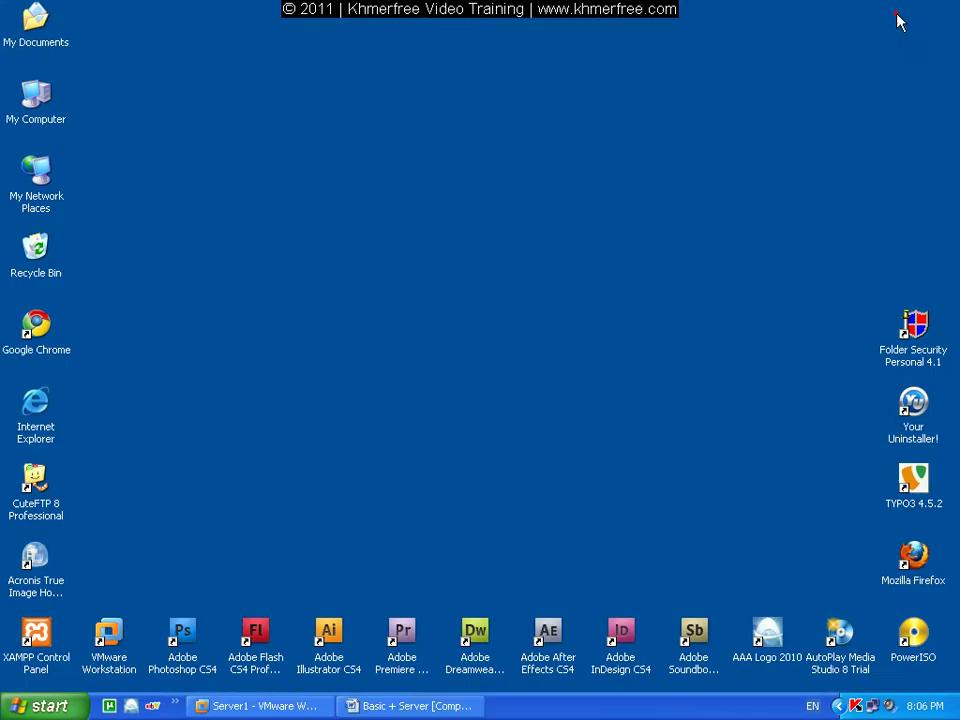
left_click(258, 706)
left_click(377, 474)
left_click(391, 396)
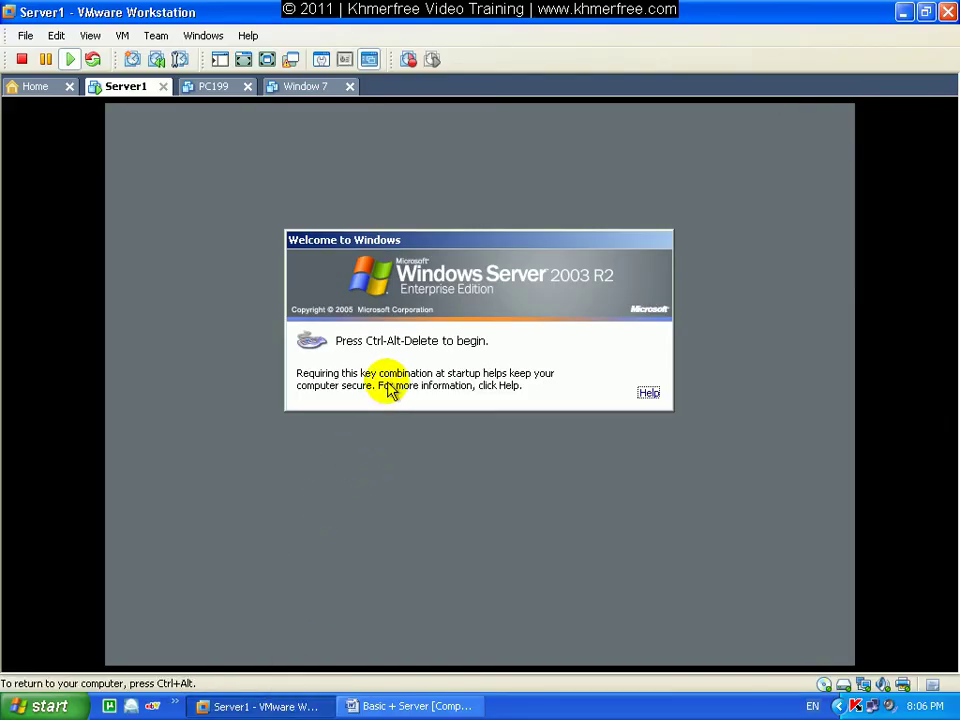
key("ctrl+alt+Insert")
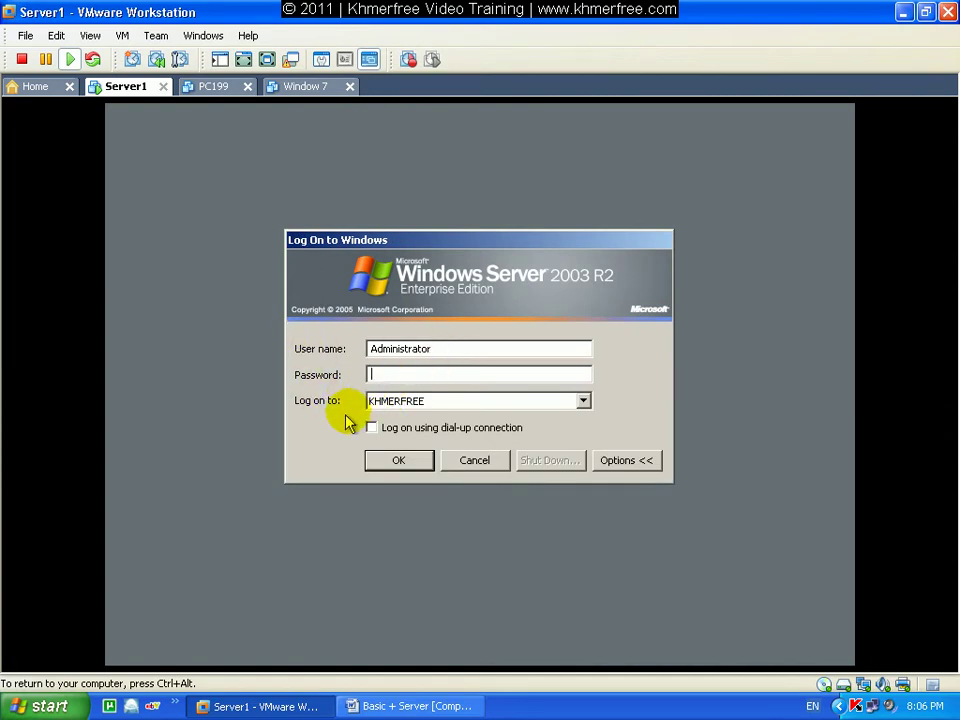
left_click(402, 462)
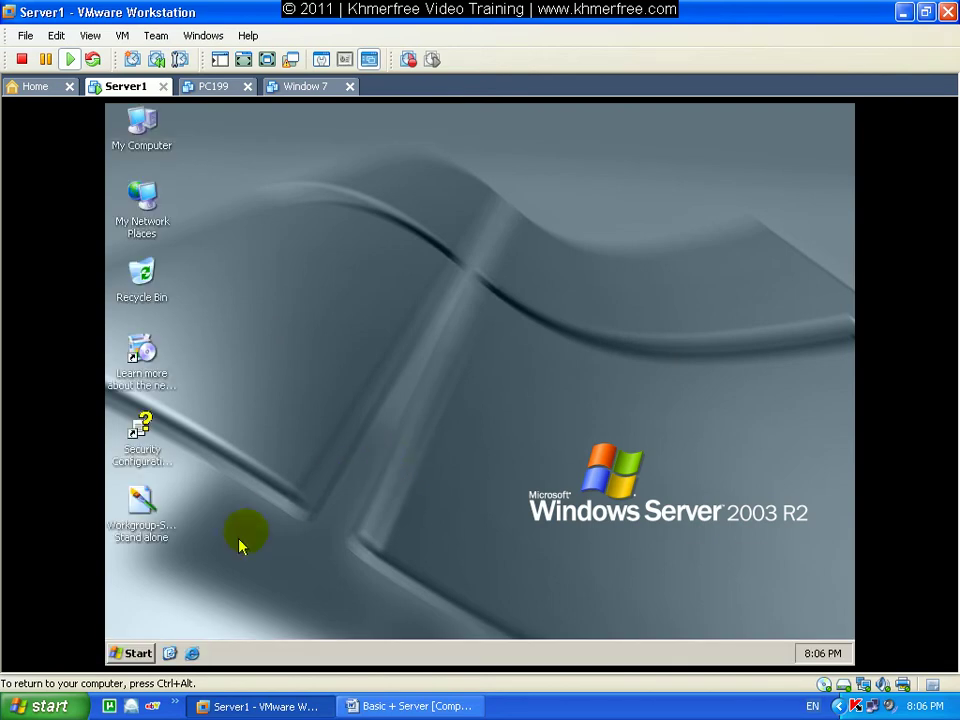
Launch Active Directory Users and Computers from Administrative Tools and start a new khmerfree.com user.
left_click(133, 652)
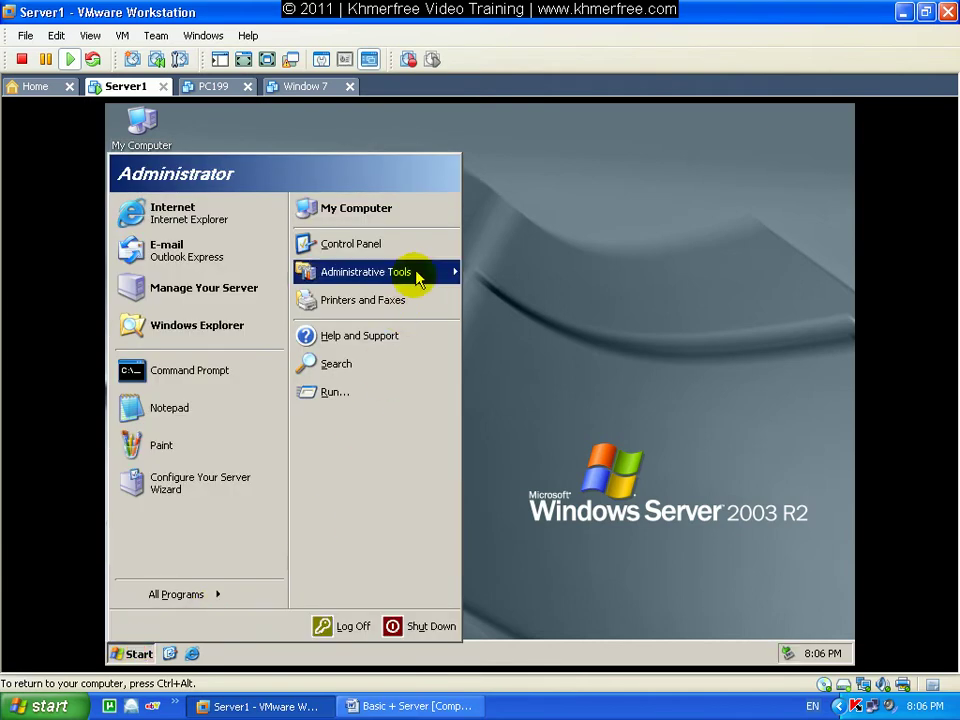
left_click(420, 272)
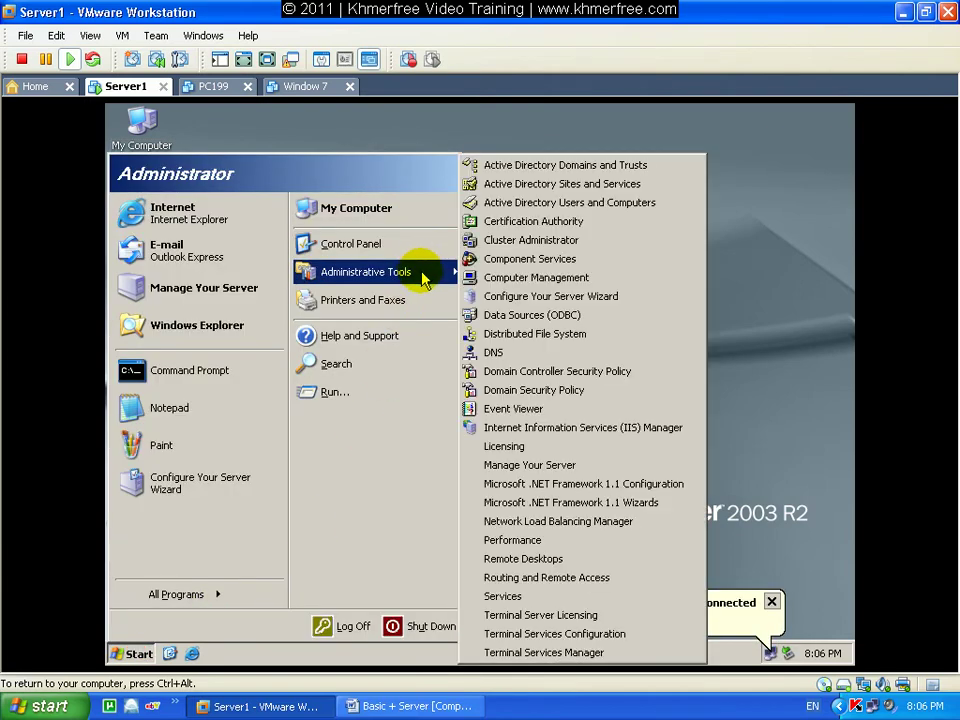
left_click(598, 205)
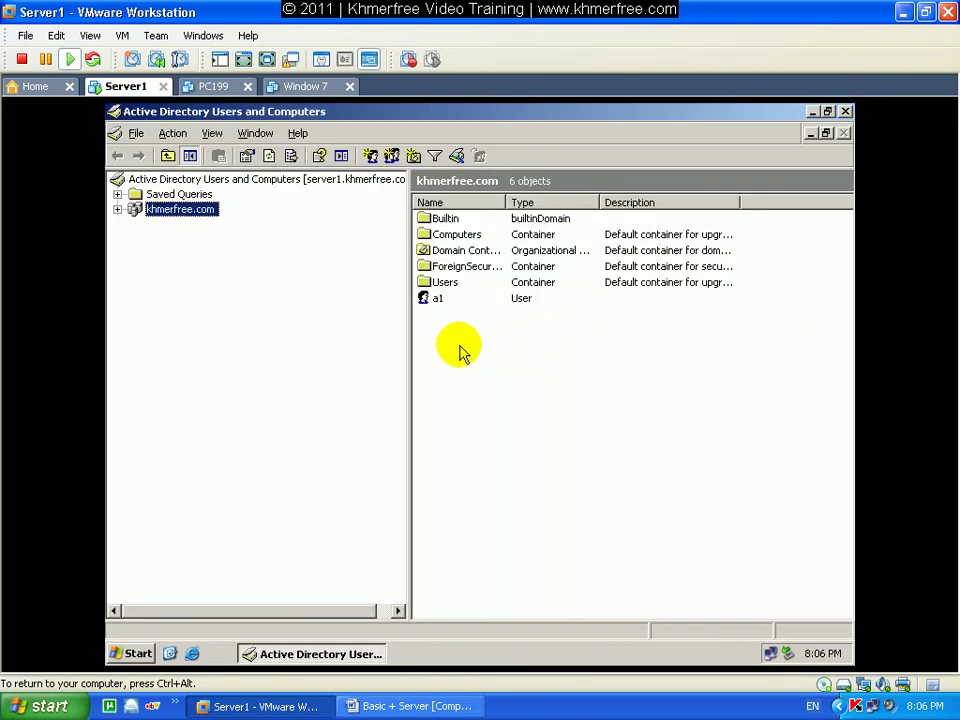
left_click(371, 158)
Enter first name a1 and logon name a2 for the new user.
type("a")
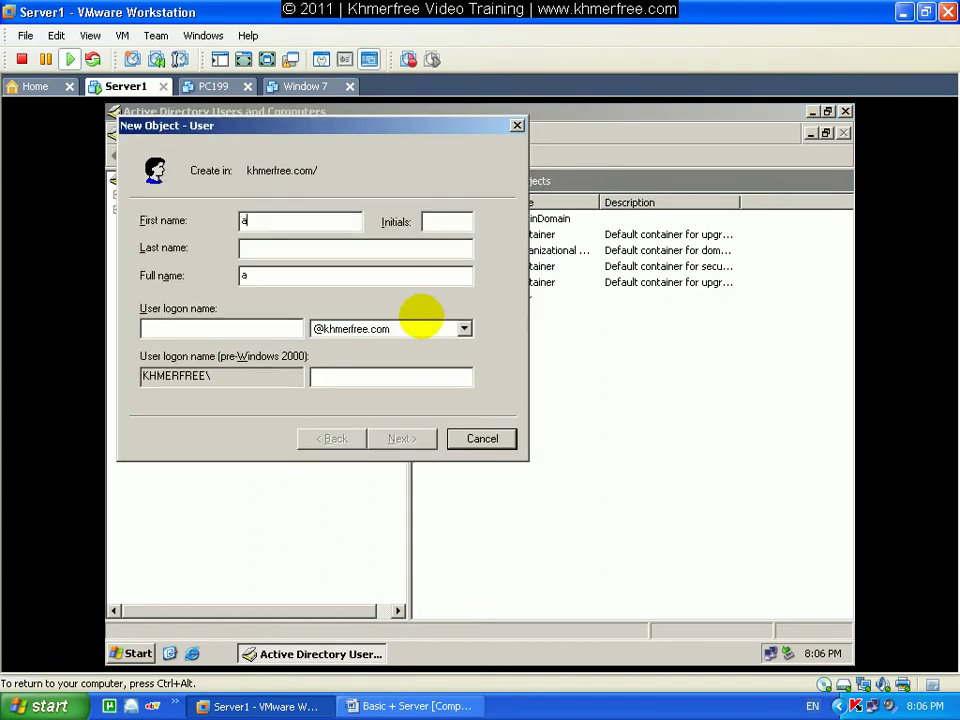
type("1")
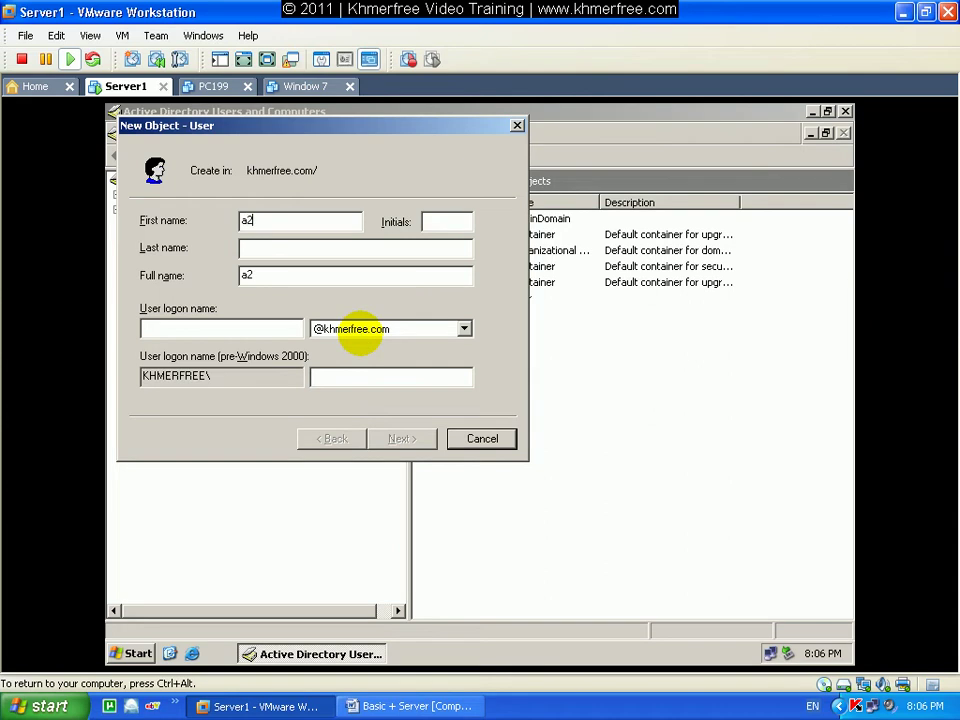
left_click(275, 330)
type("a2")
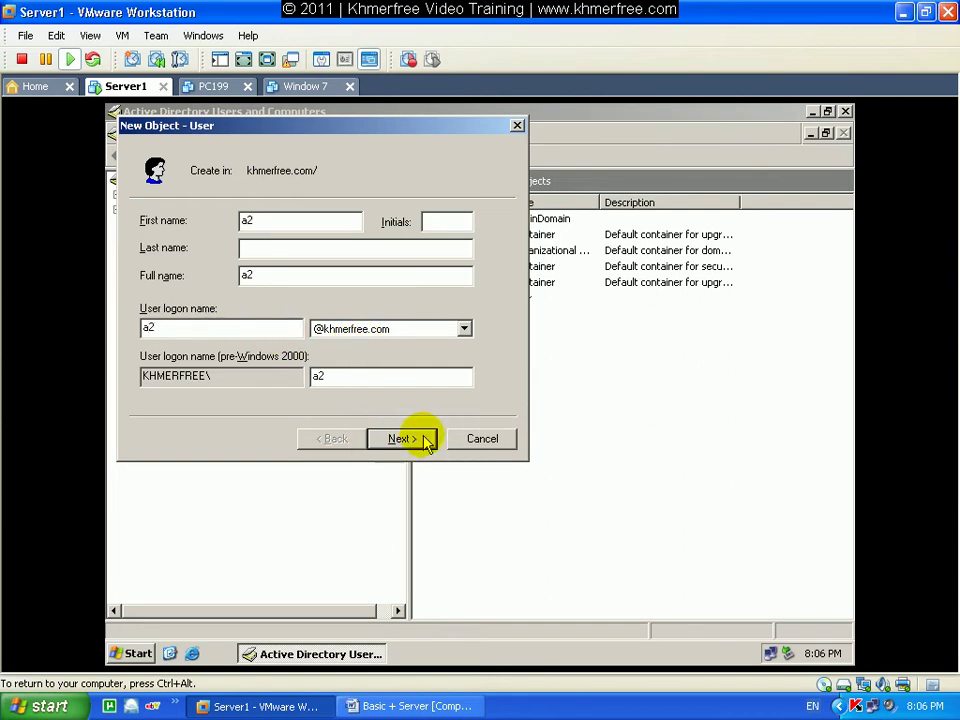
left_click(423, 440)
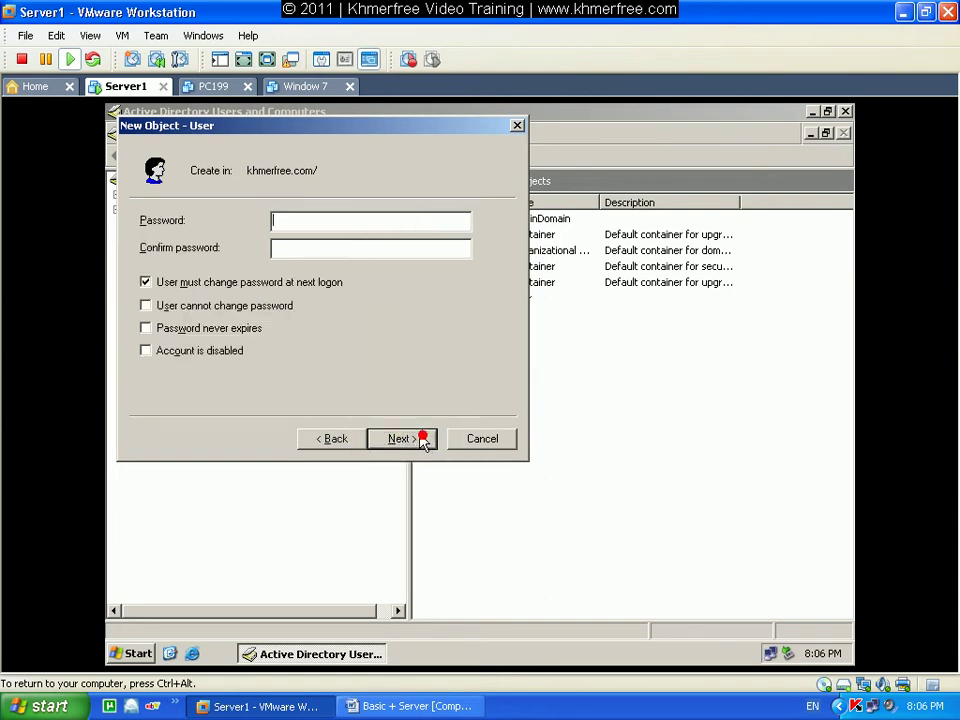
Make the password unchangeable and never-expiring, finish the wizard, and move the policy error aside.
left_click(240, 287)
left_click(238, 305)
left_click(231, 328)
left_click(408, 447)
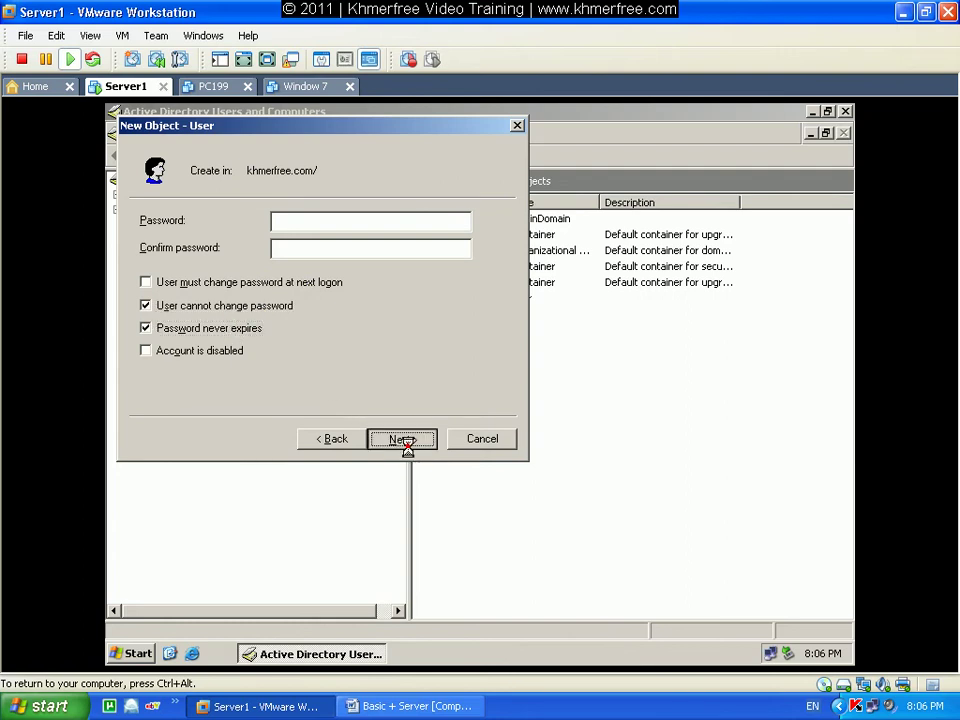
left_click(407, 441)
left_click_drag(420, 355, 484, 280)
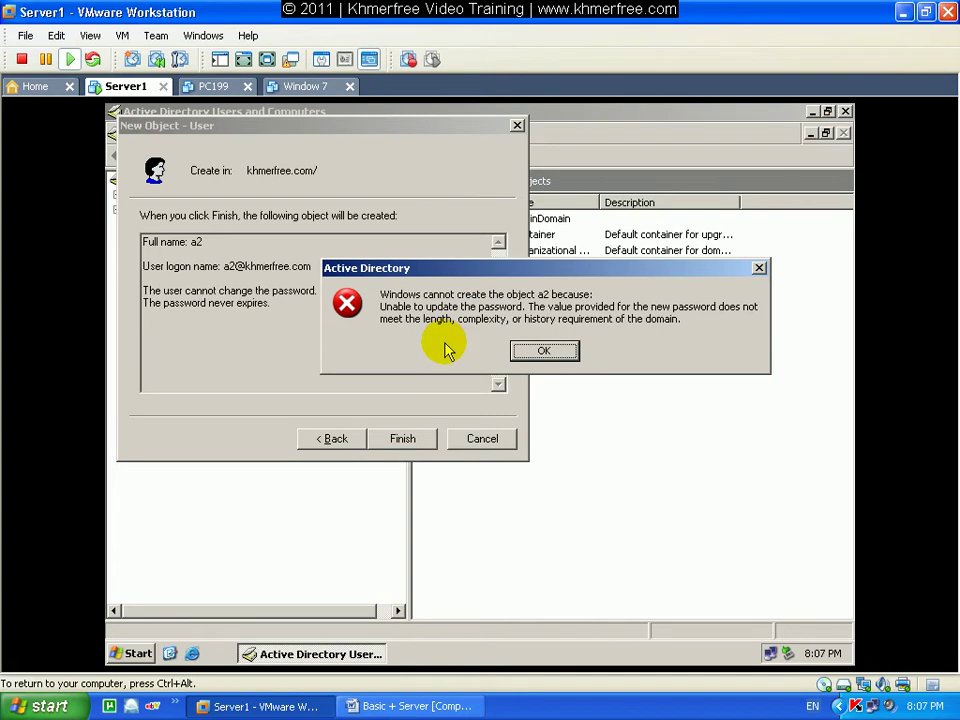
left_click_drag(462, 270, 499, 260)
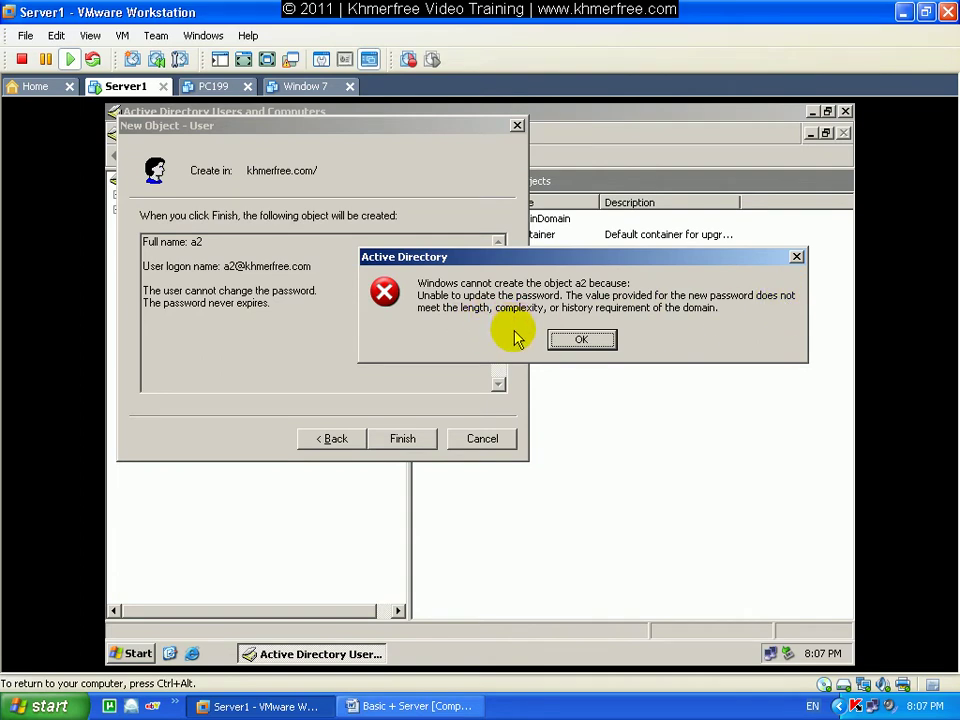
Dismiss the password policy error and return to the wizard's password page.
left_click(581, 342)
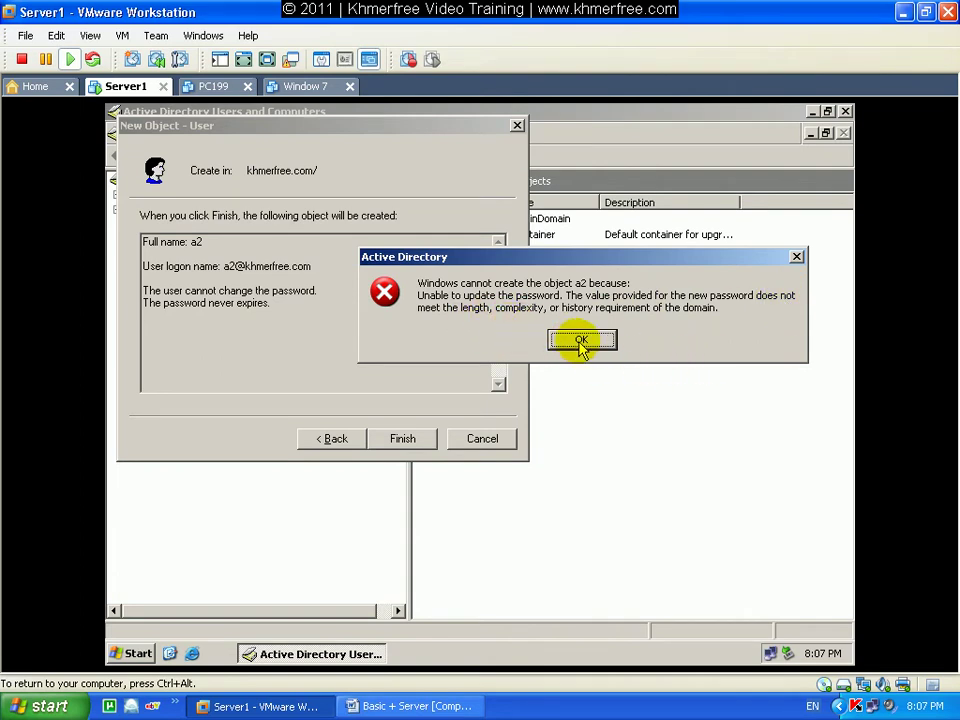
left_click(403, 439)
left_click(475, 426)
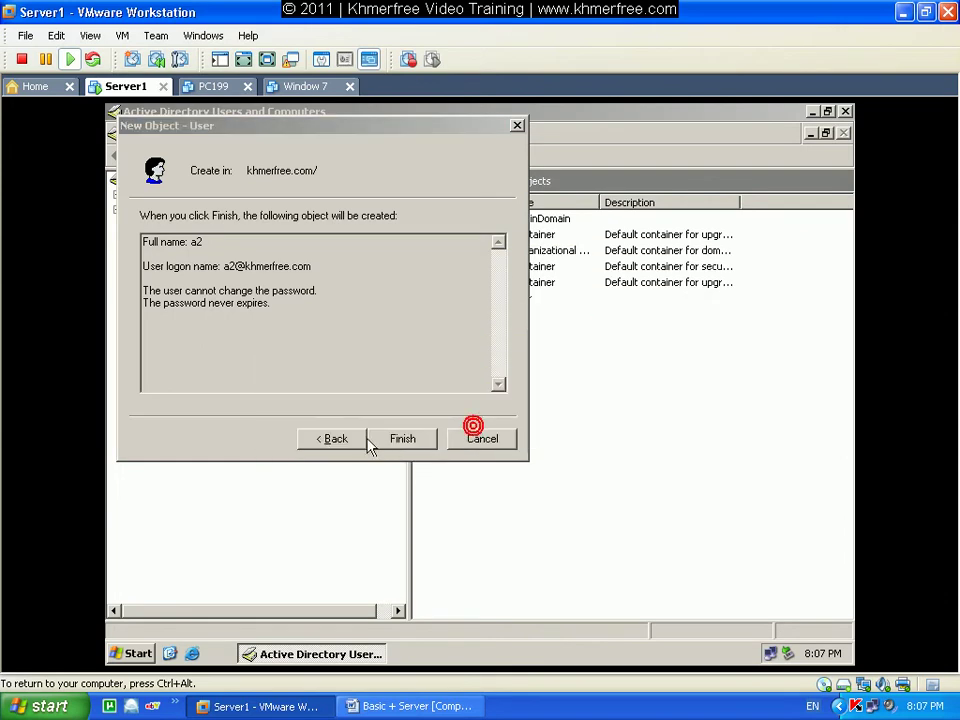
left_click(334, 439)
Enter and confirm a new password, retry creating a2, and dismiss the refusal.
type("123")
left_click(336, 247)
type("123")
left_click(404, 441)
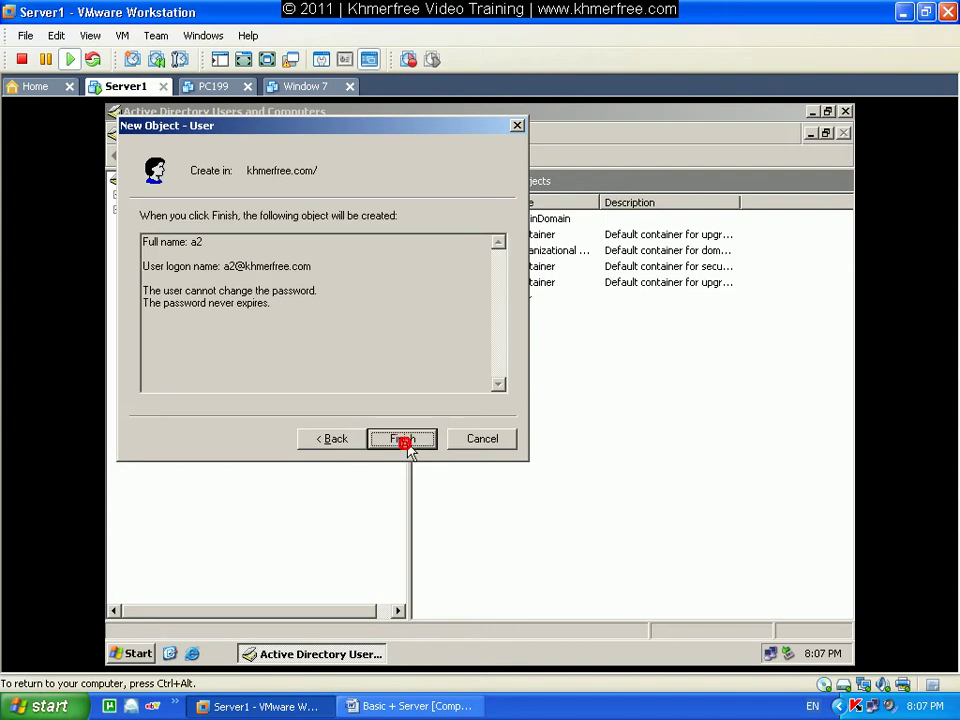
left_click(404, 440)
left_click(490, 429)
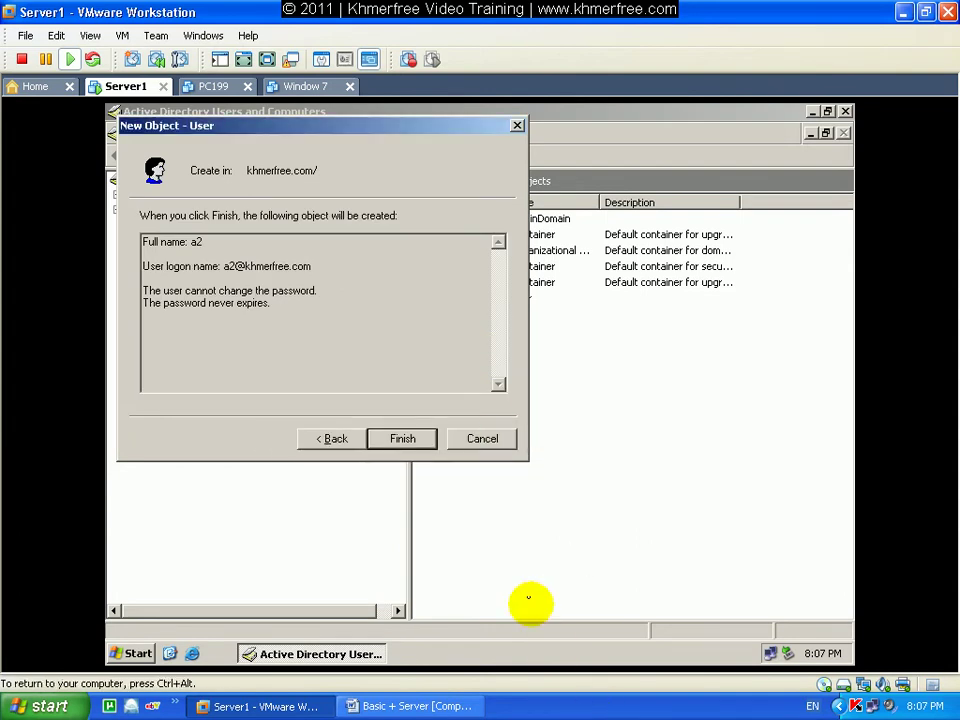
Retry once more, cancel the New Object wizard, and minimize the directory console.
left_click(419, 440)
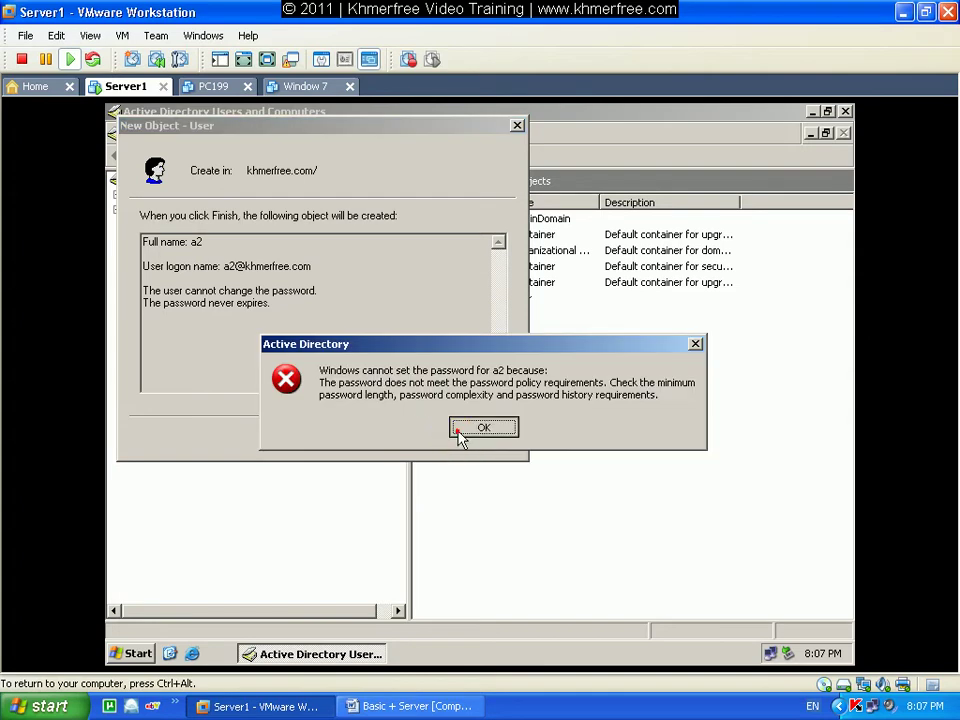
left_click(462, 428)
left_click(483, 439)
left_click(621, 410)
left_click(812, 111)
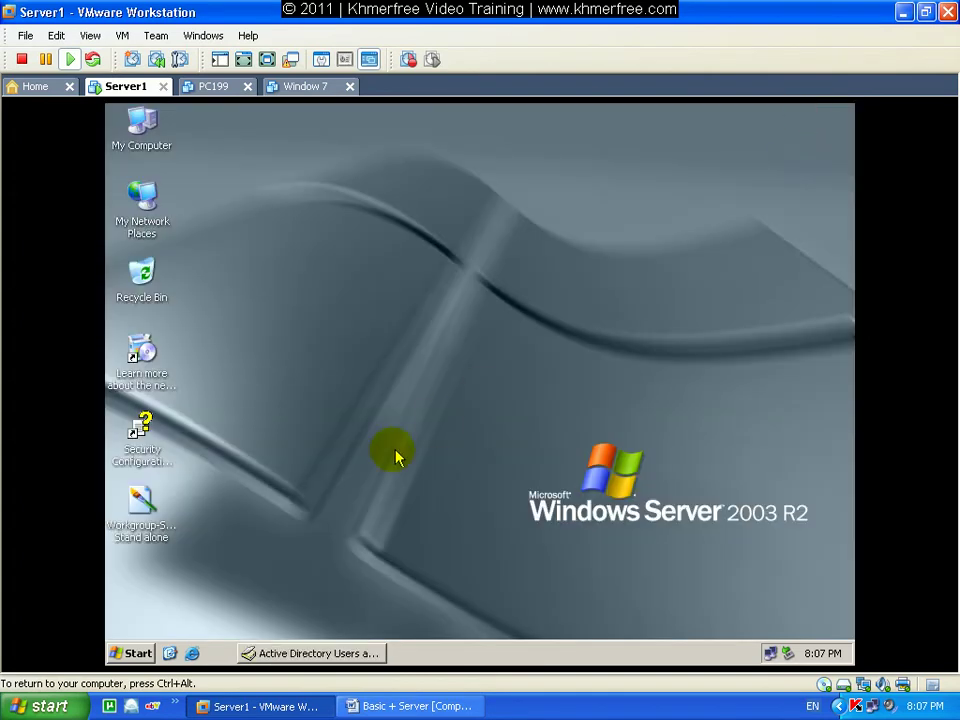
Launch Domain Security Policy from Start > Administrative Tools.
left_click(136, 654)
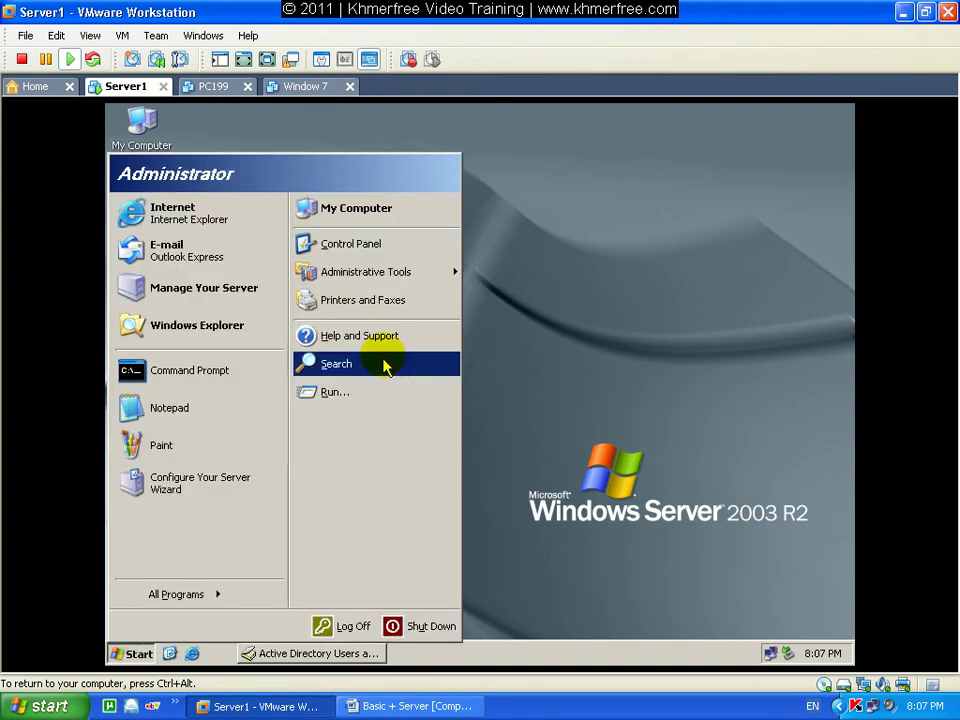
mouse_move(399, 274)
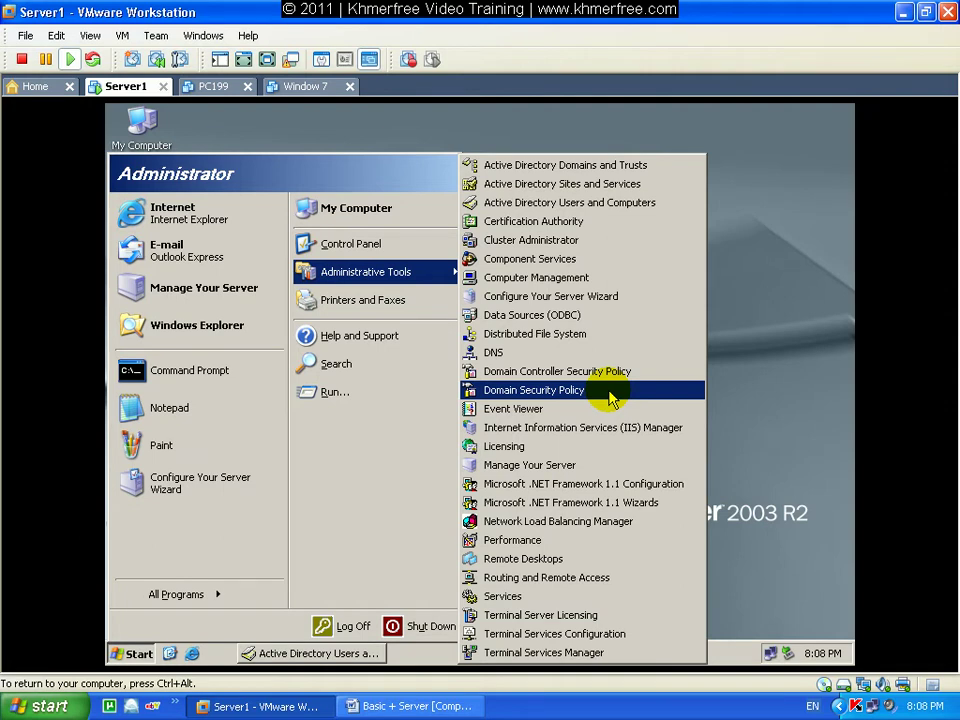
left_click(600, 390)
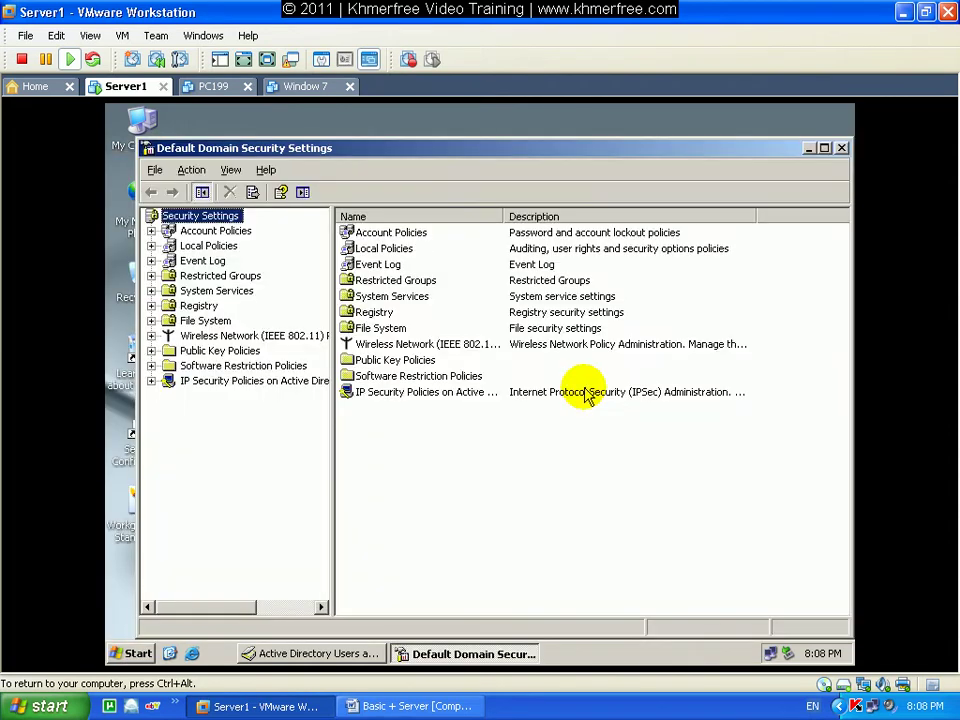
Maximize the window, expand Account Policies > Password Policy, and open Minimum password length properties.
left_click(825, 148)
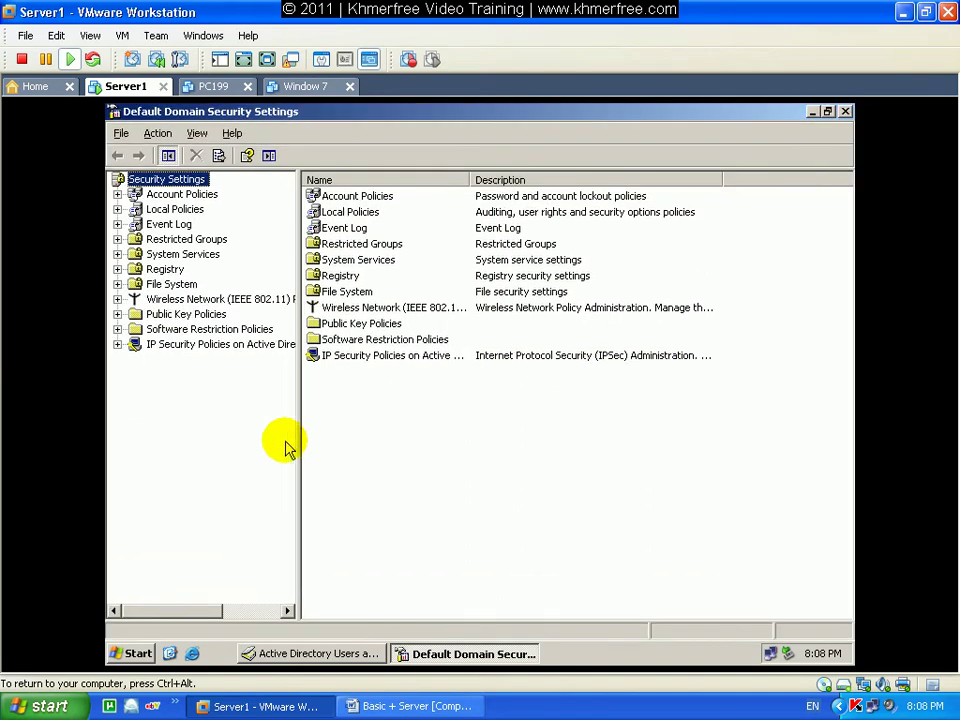
left_click_drag(298, 436, 355, 439)
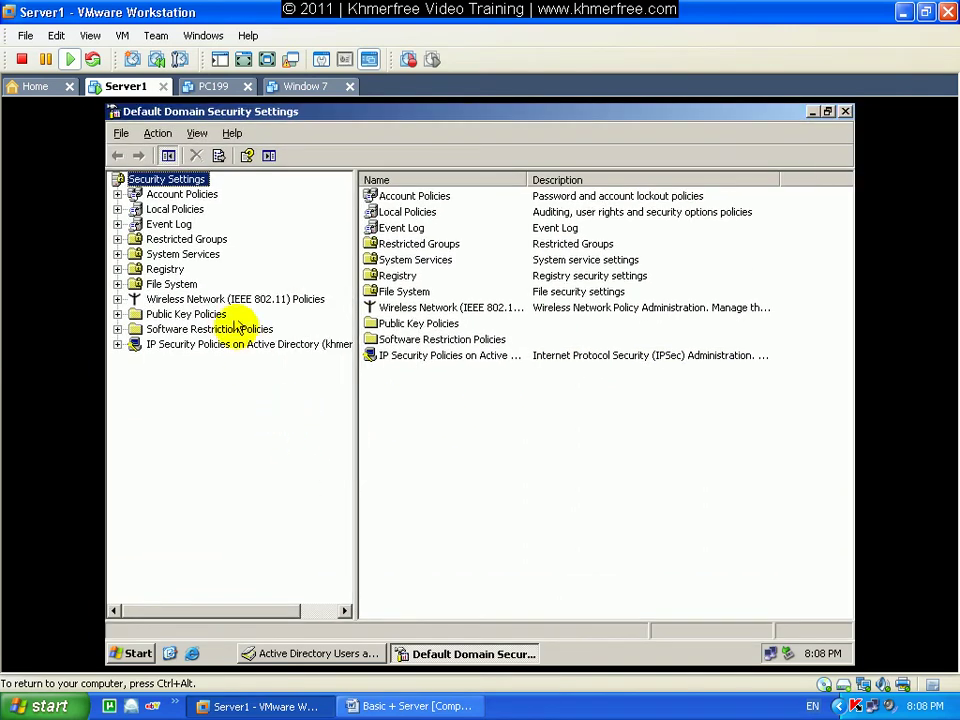
left_click(187, 194)
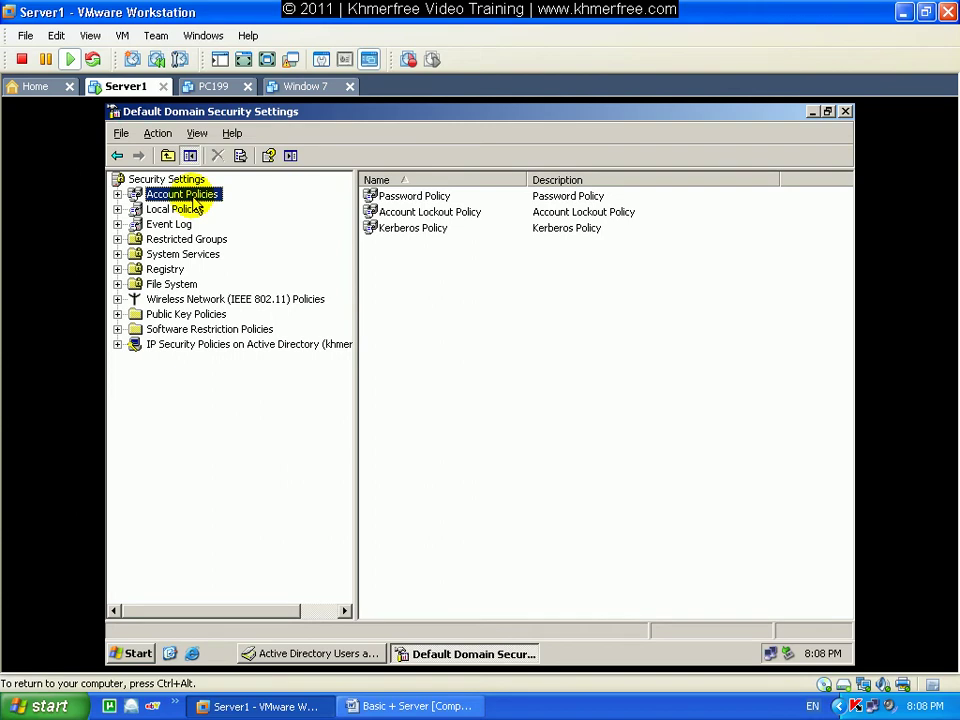
left_click(117, 195)
left_click(216, 209)
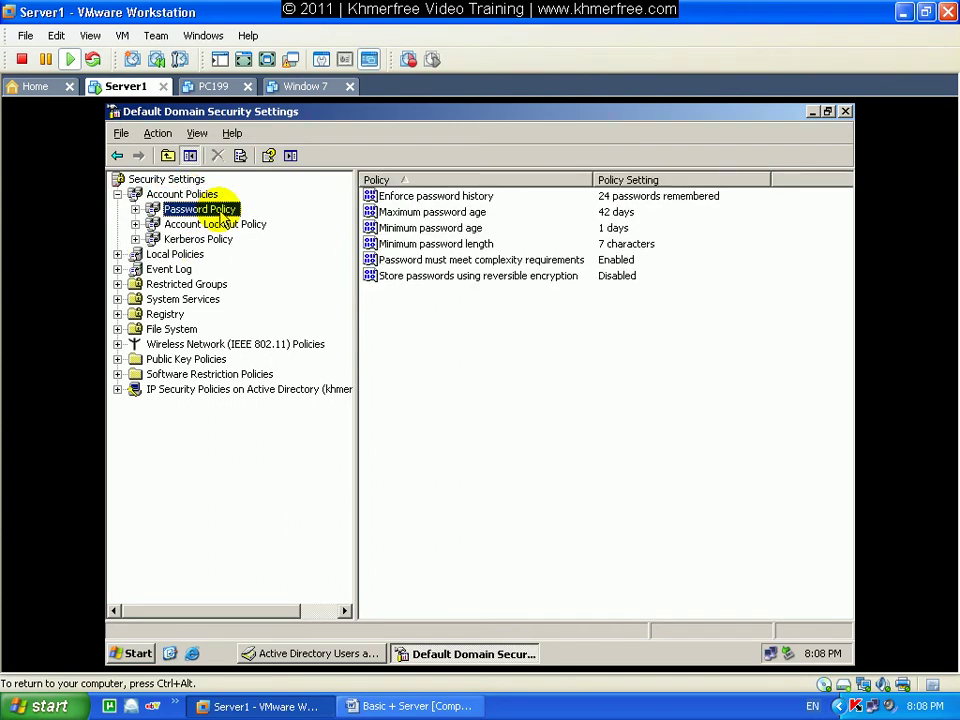
left_click(422, 245)
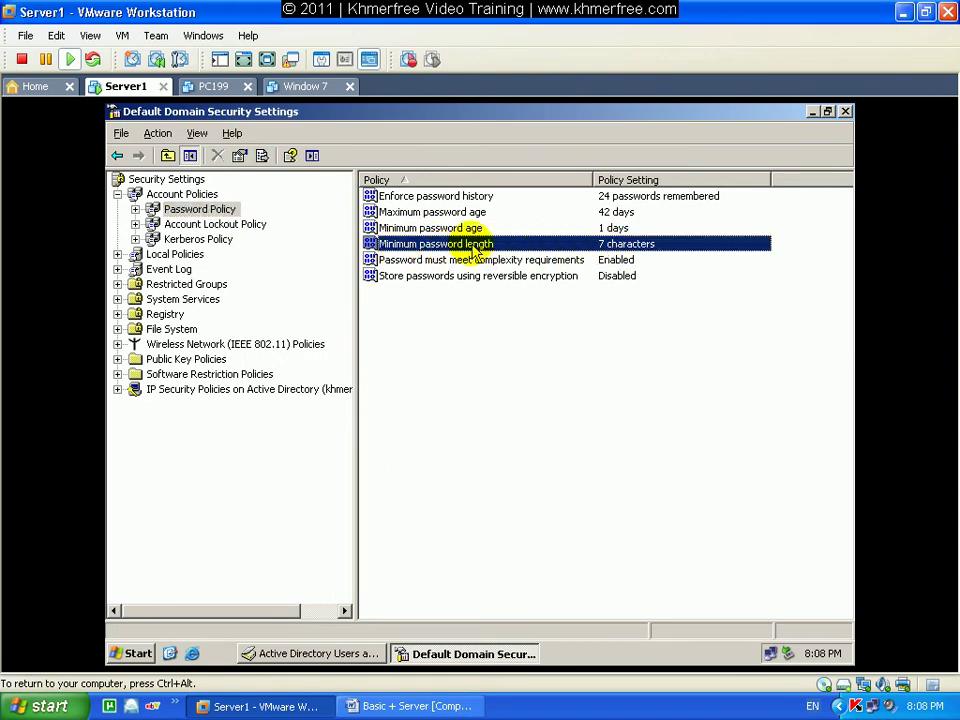
double_click(470, 246)
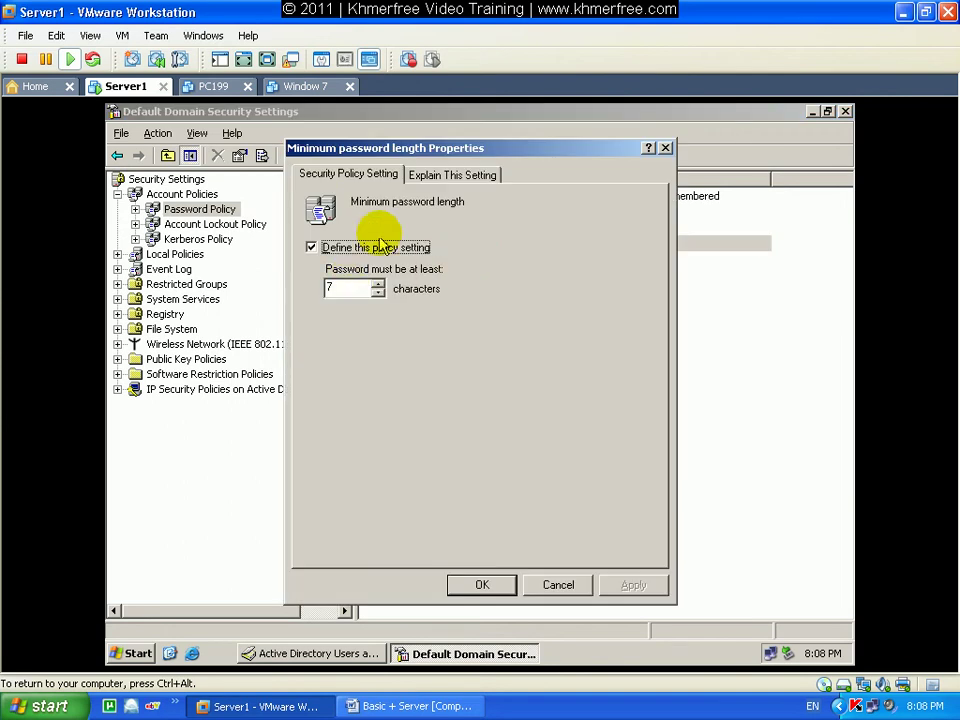
Change Minimum password length from 7 to 1 character and confirm.
double_click(340, 288)
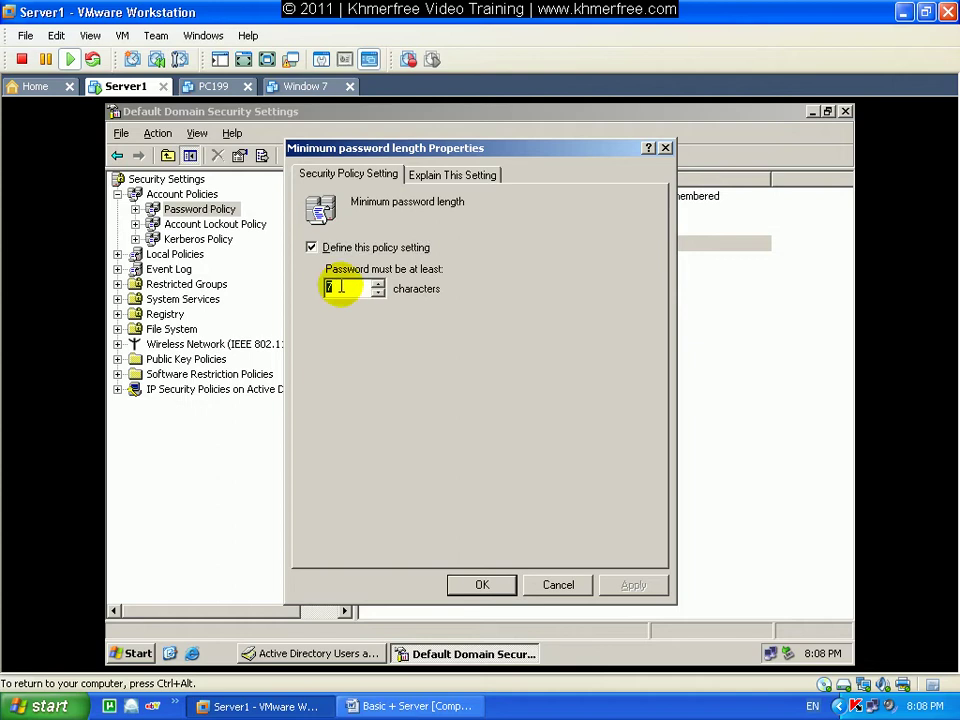
type("0")
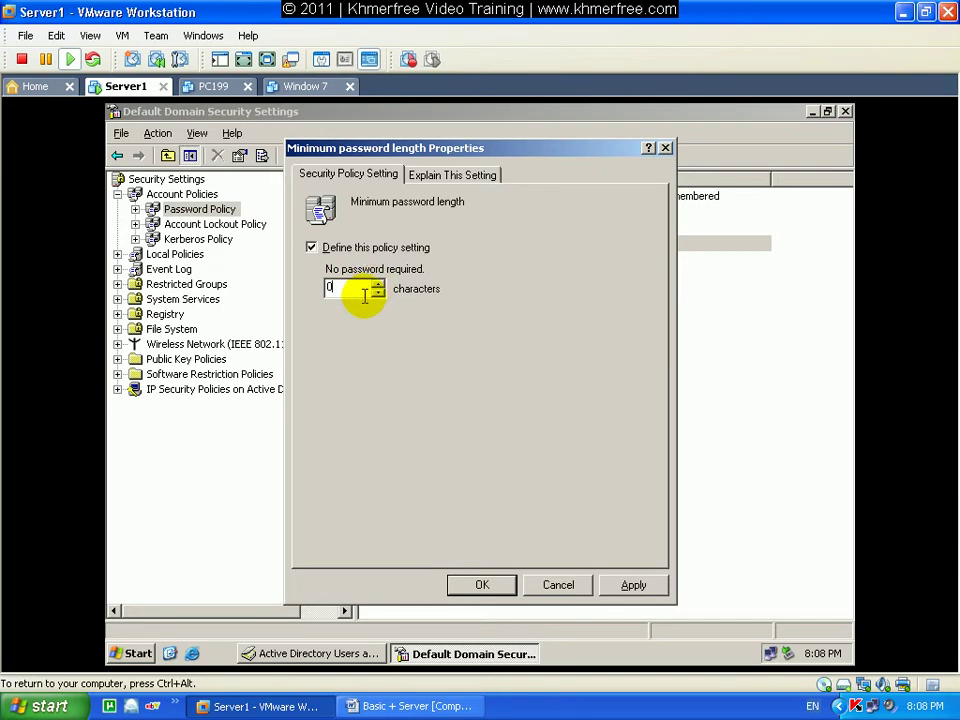
type("1")
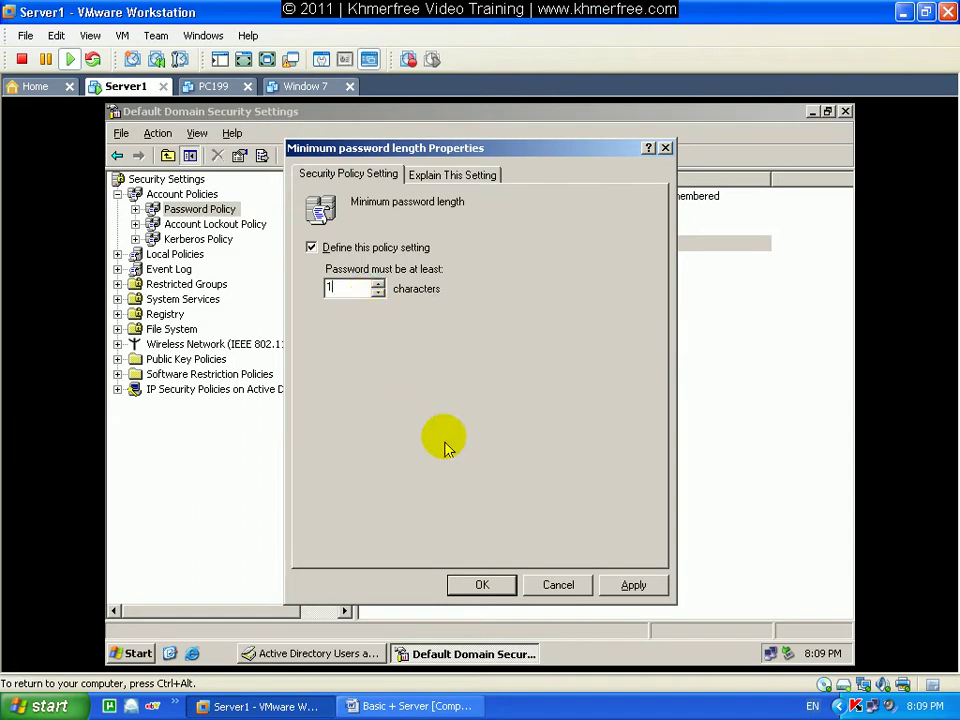
left_click(482, 584)
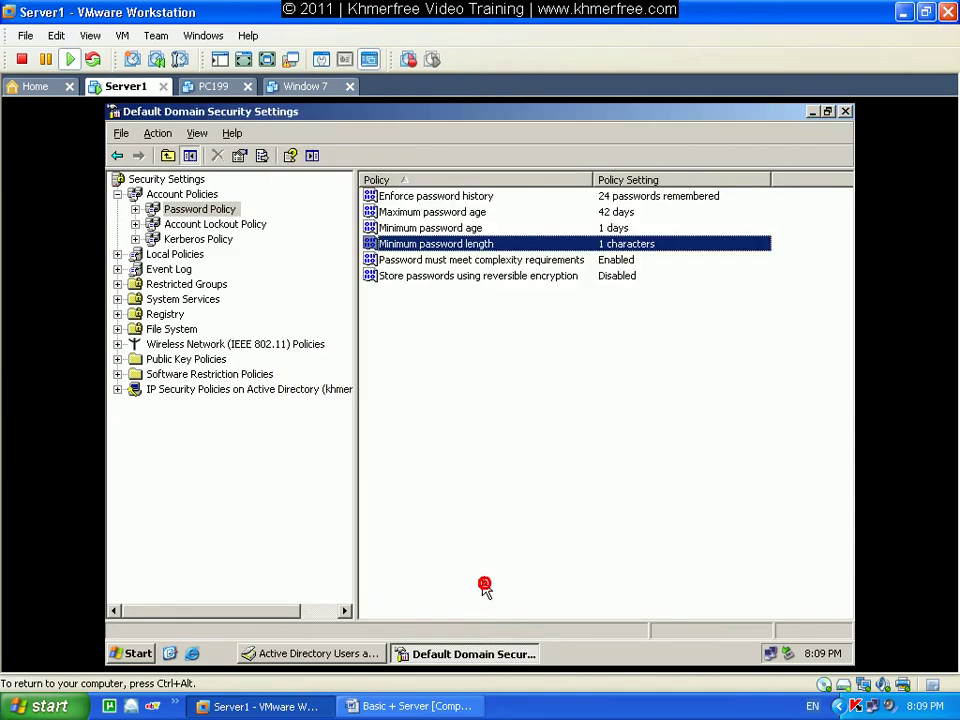
left_click(420, 262)
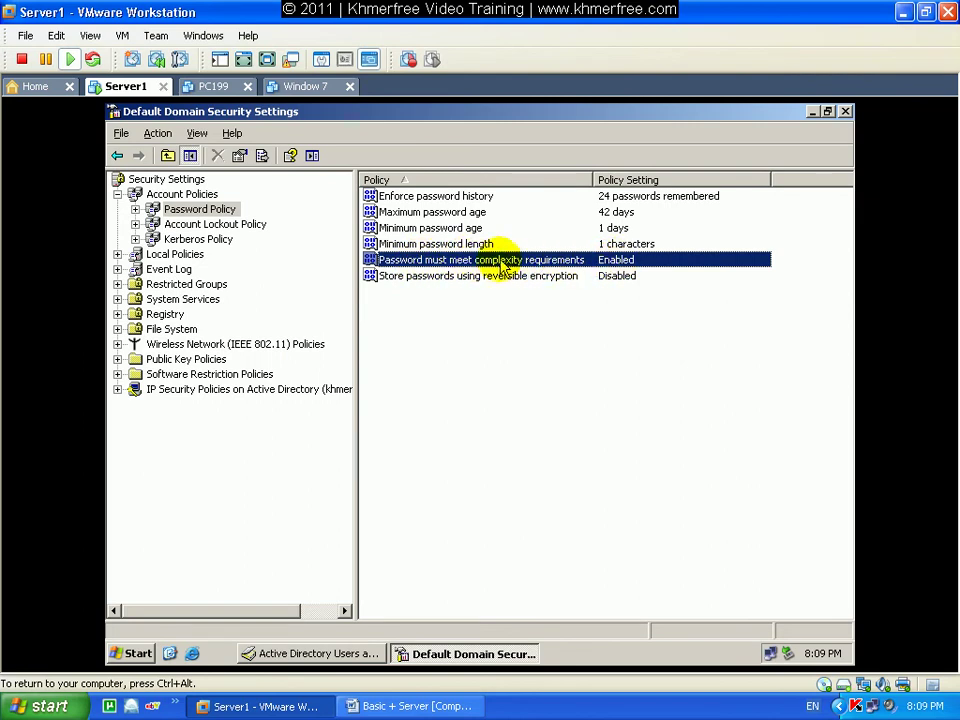
Set 'Password must meet complexity requirements' to Disabled.
double_click(503, 263)
left_click(364, 292)
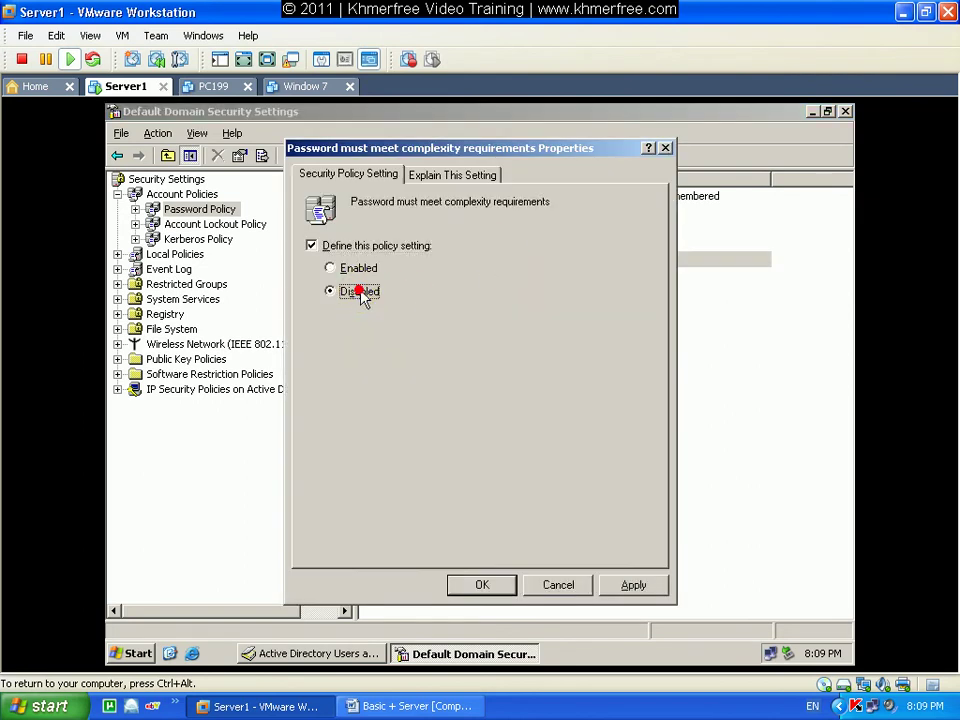
left_click(486, 587)
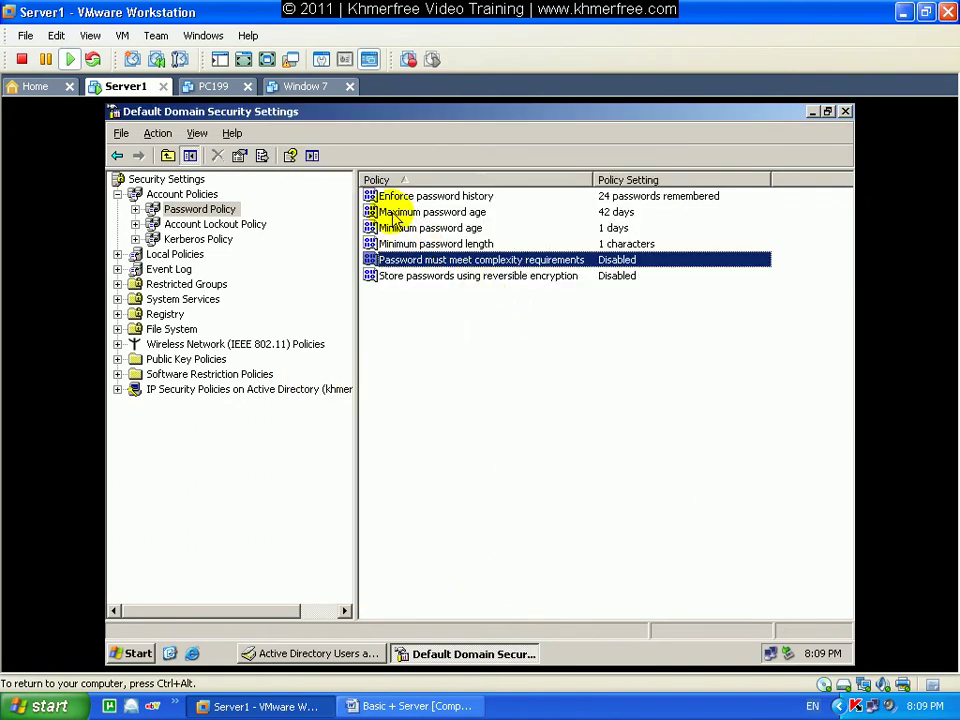
left_click(486, 214)
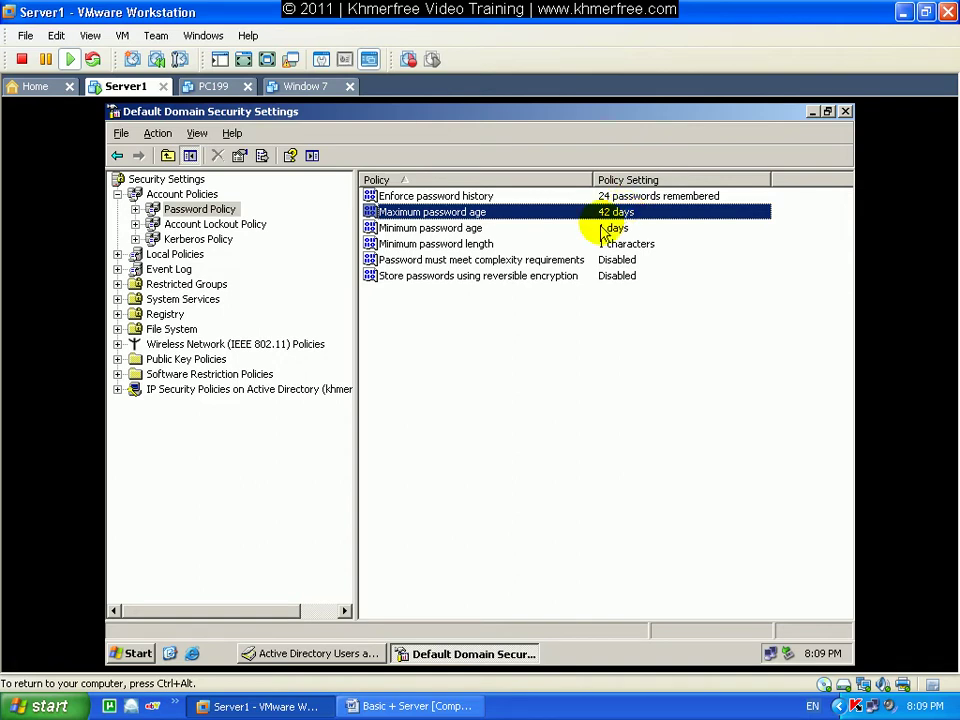
Close Default Domain Security Settings, run gpupdate from Win+R, and restore Active Directory Users and Computers.
left_click(509, 345)
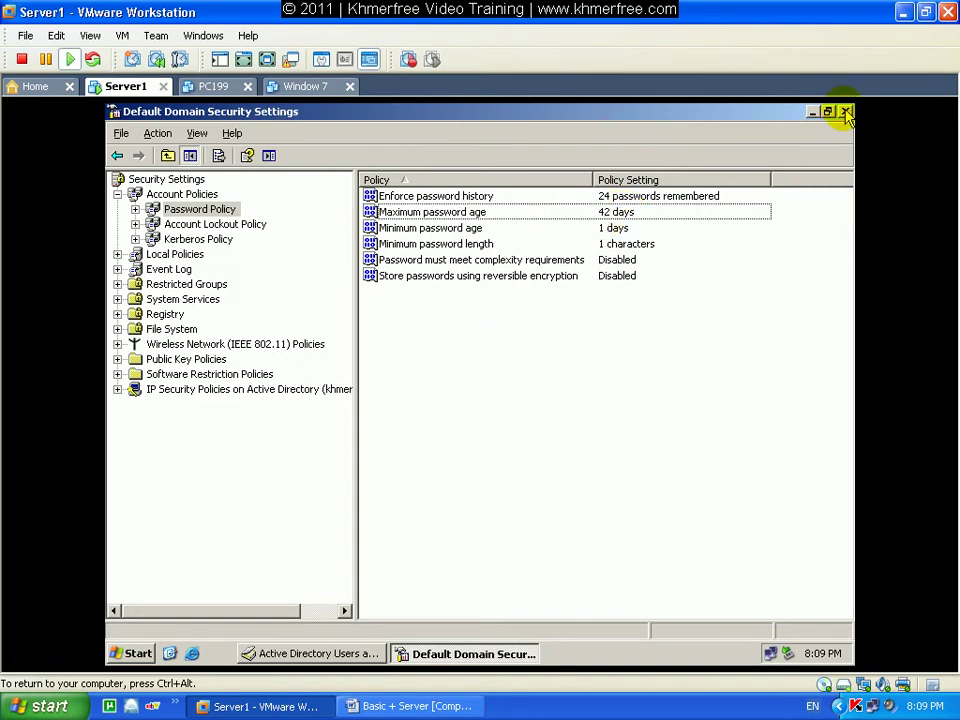
left_click(845, 111)
key("super+r")
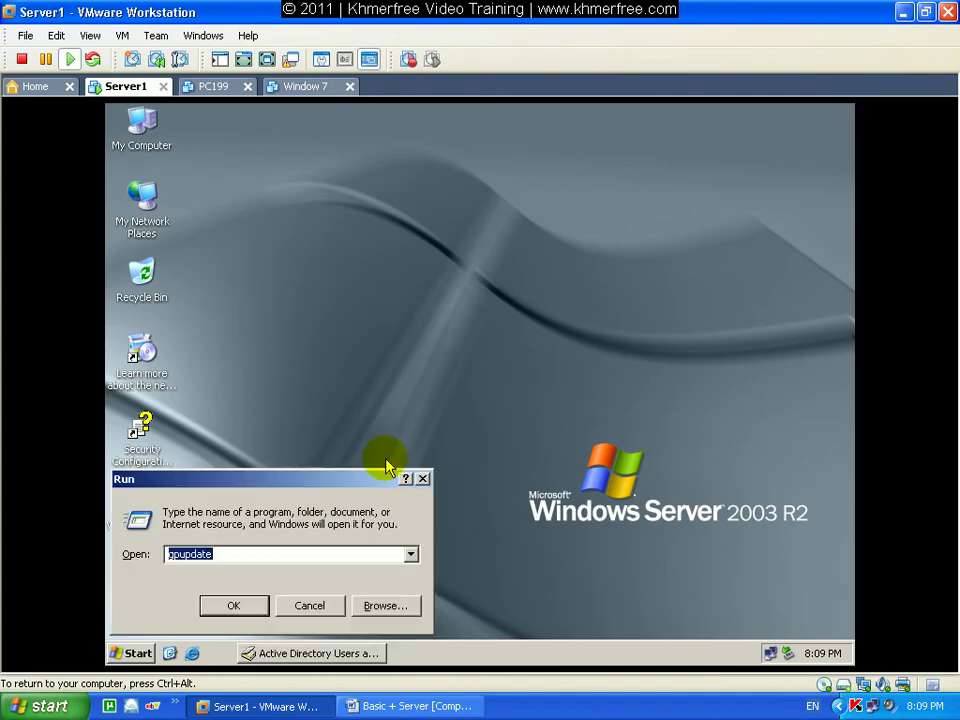
left_click(280, 546)
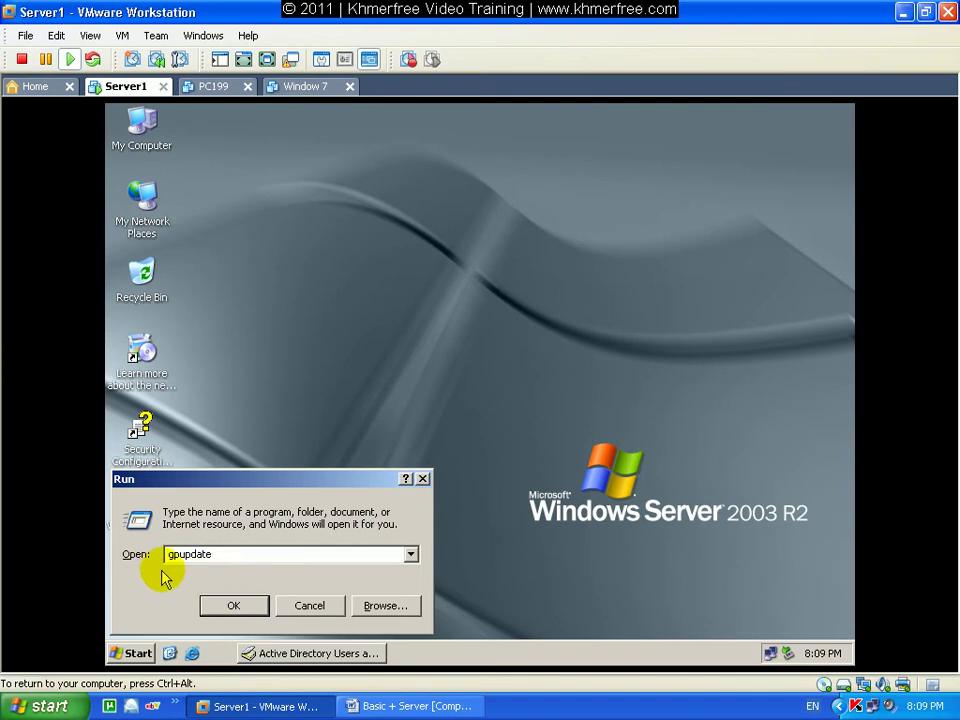
left_click(221, 606)
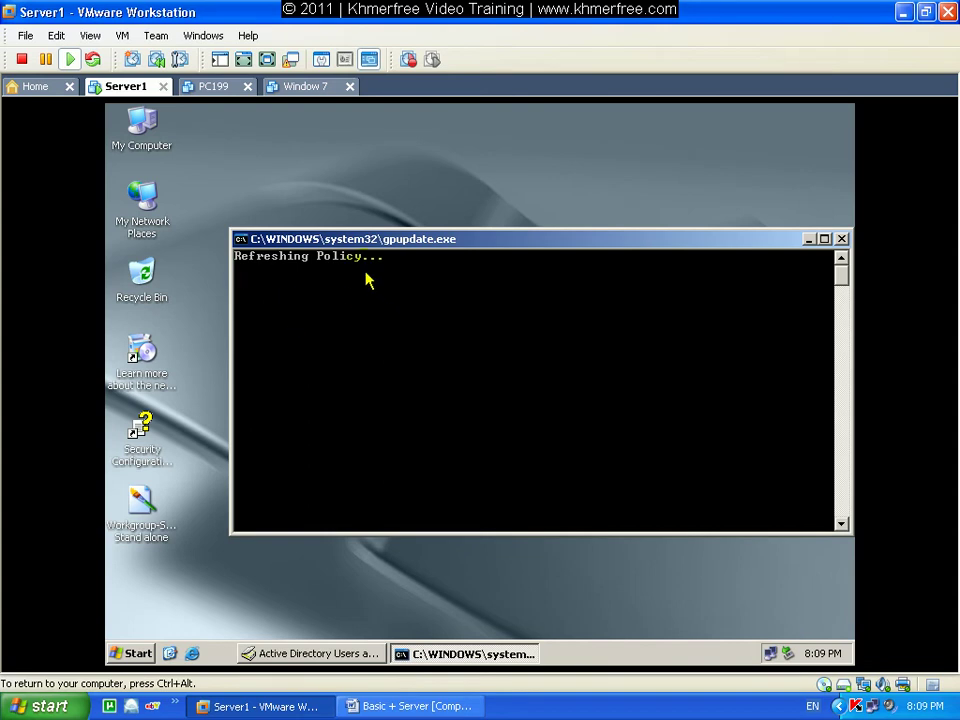
left_click(280, 655)
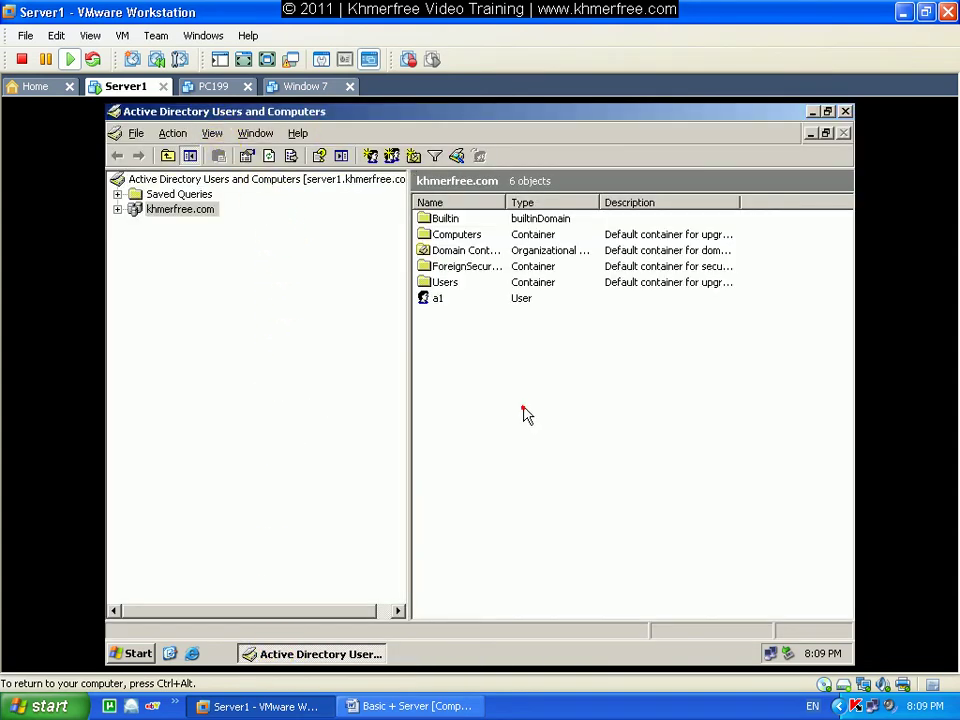
Start new user a2 (logon a2) with password never expiring and user unable to change it.
left_click(370, 155)
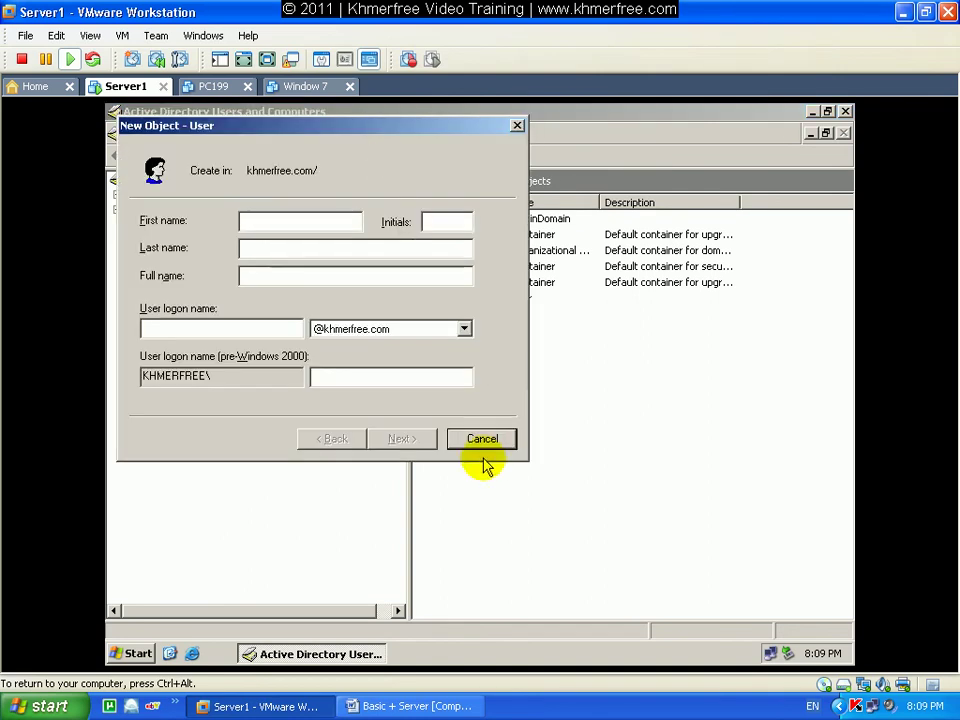
type("a2")
left_click(242, 328)
type("a2")
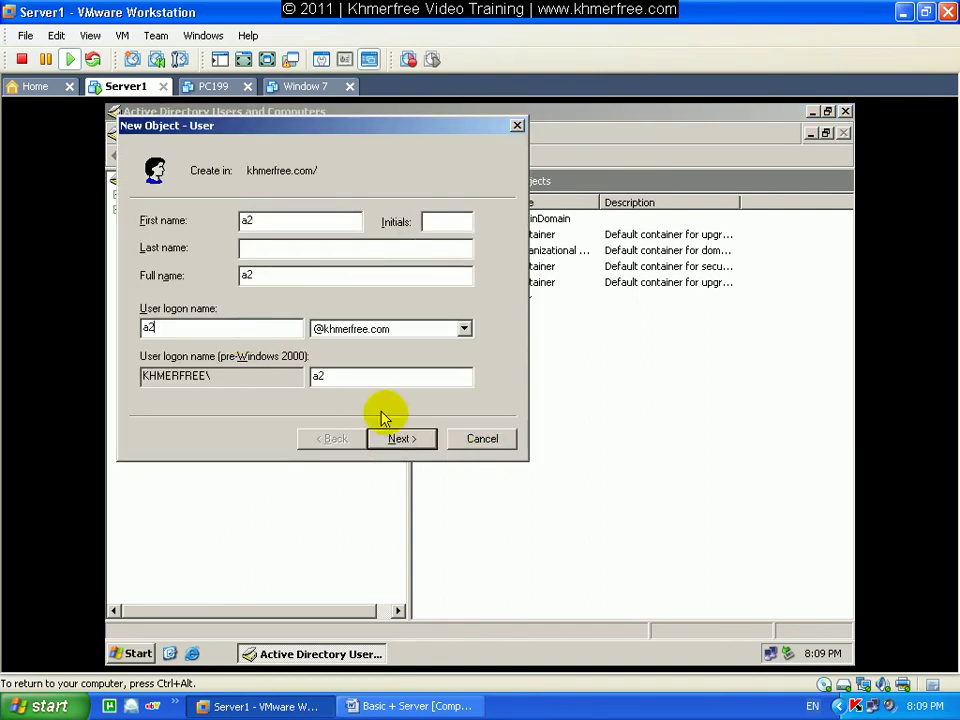
left_click(416, 440)
left_click(280, 284)
left_click(267, 305)
left_click(255, 328)
left_click(402, 440)
After the password requirement error, re-enter and confirm a short password and finish creating a2.
left_click(404, 440)
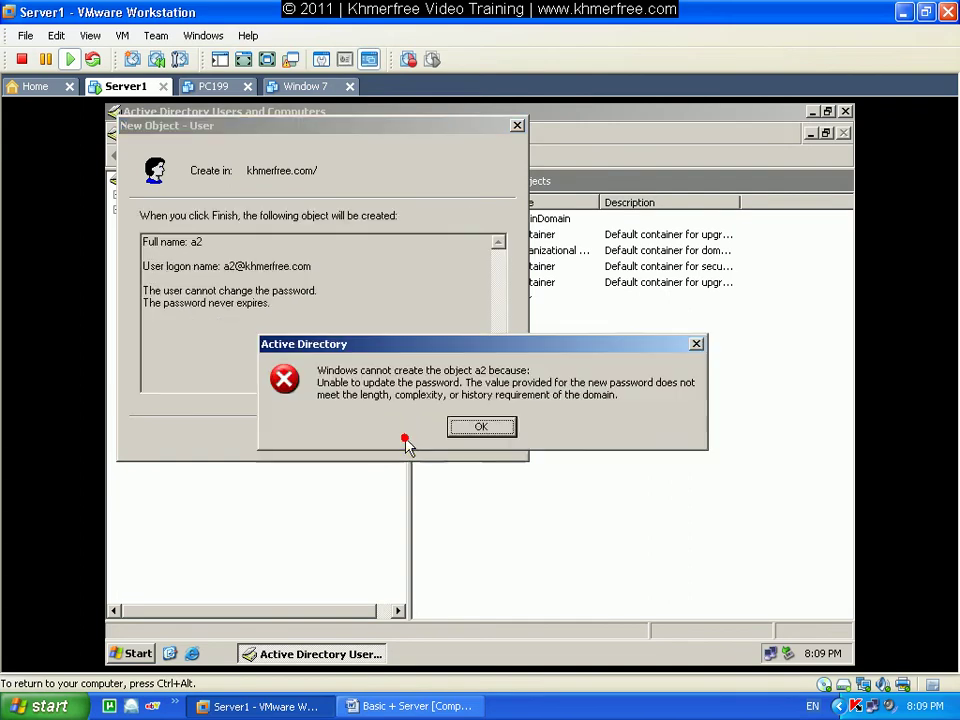
left_click(470, 424)
left_click(333, 439)
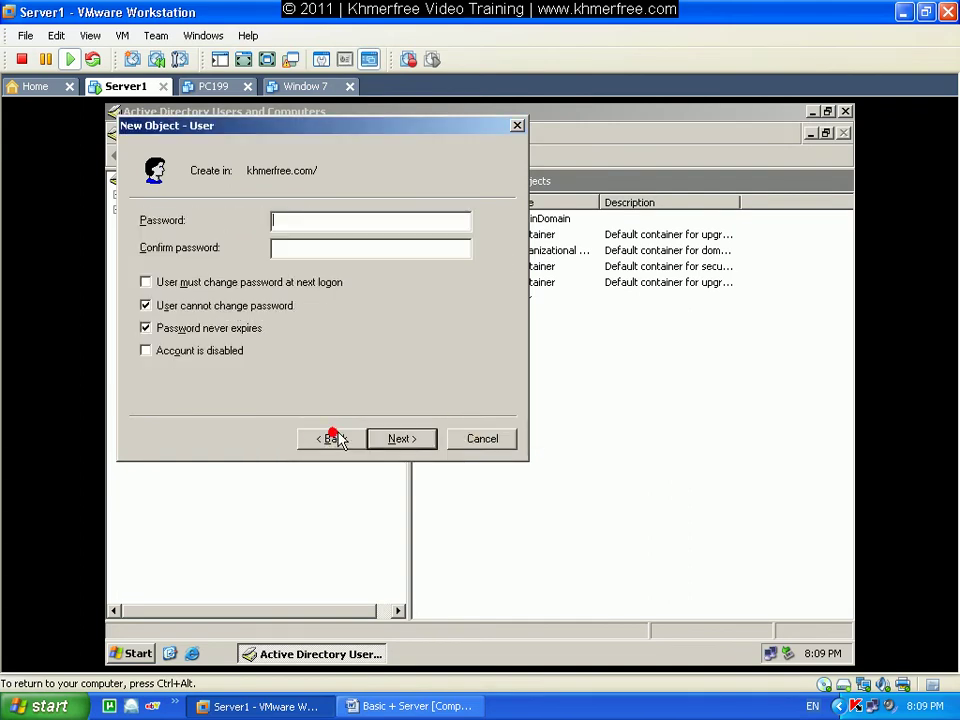
type("123")
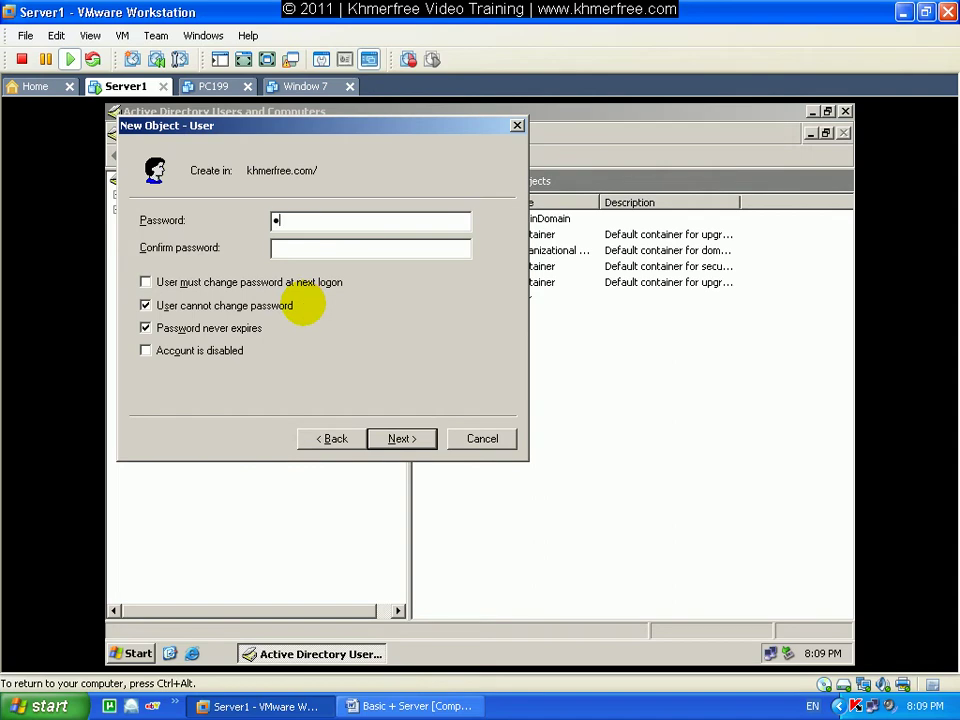
left_click(312, 245)
type("123")
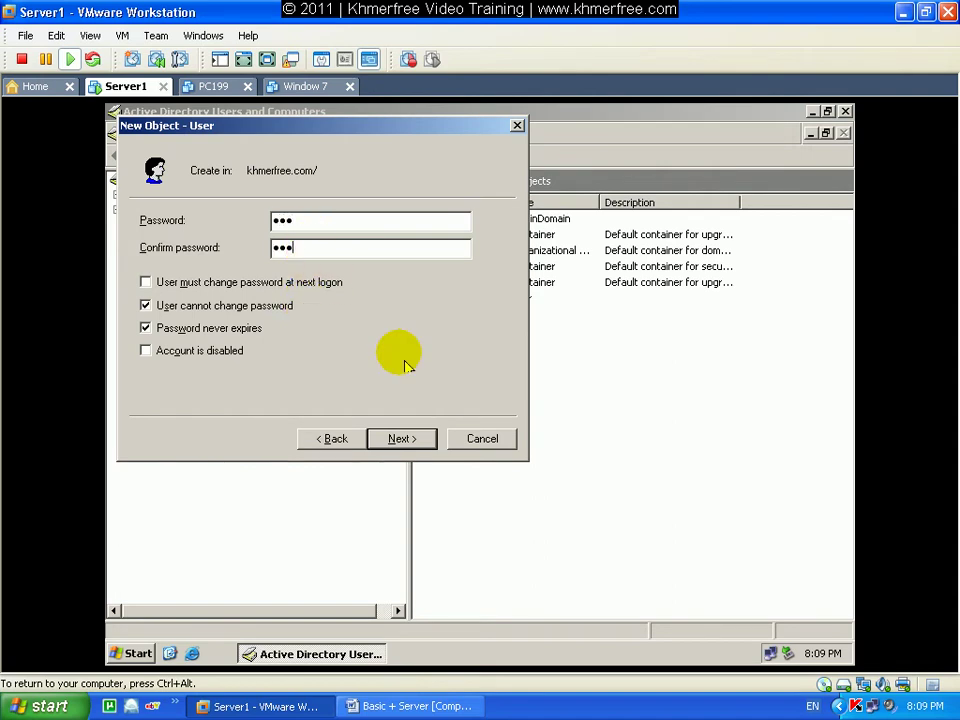
left_click(420, 442)
left_click(402, 440)
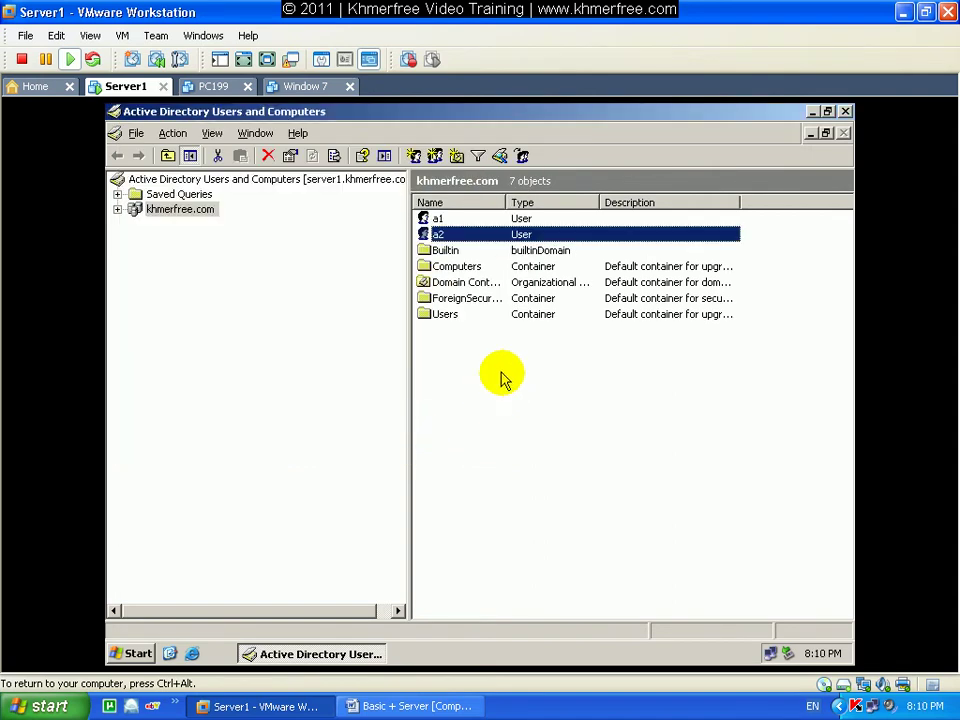
Delete test users a1 and a2 and close Active Directory Users and Computers.
left_click(450, 220, "shift")
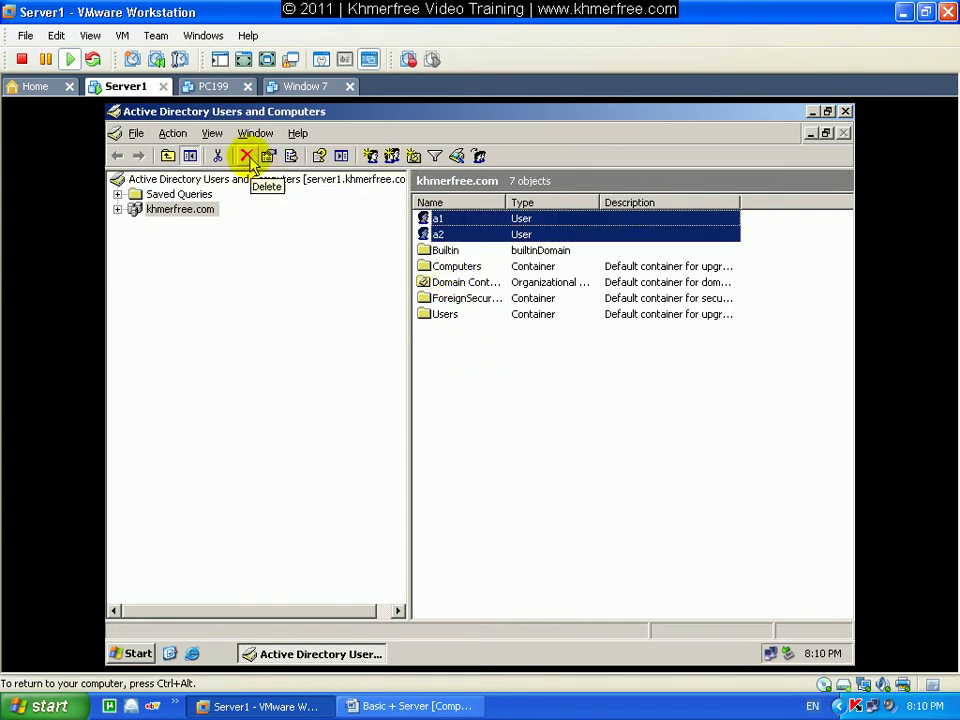
left_click(246, 155)
left_click(445, 425)
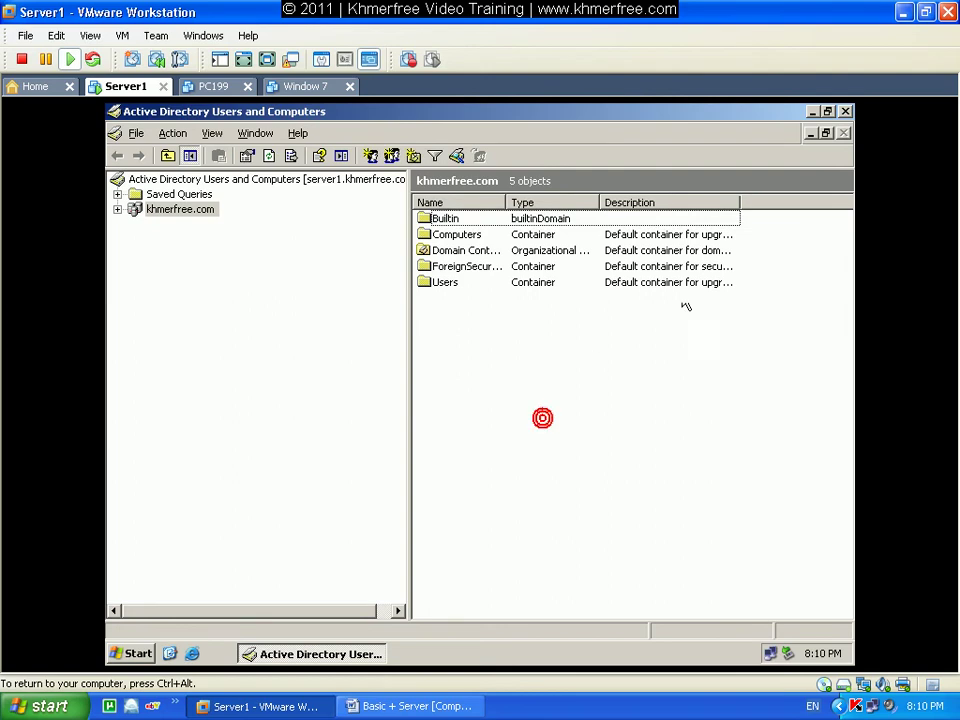
left_click(844, 112)
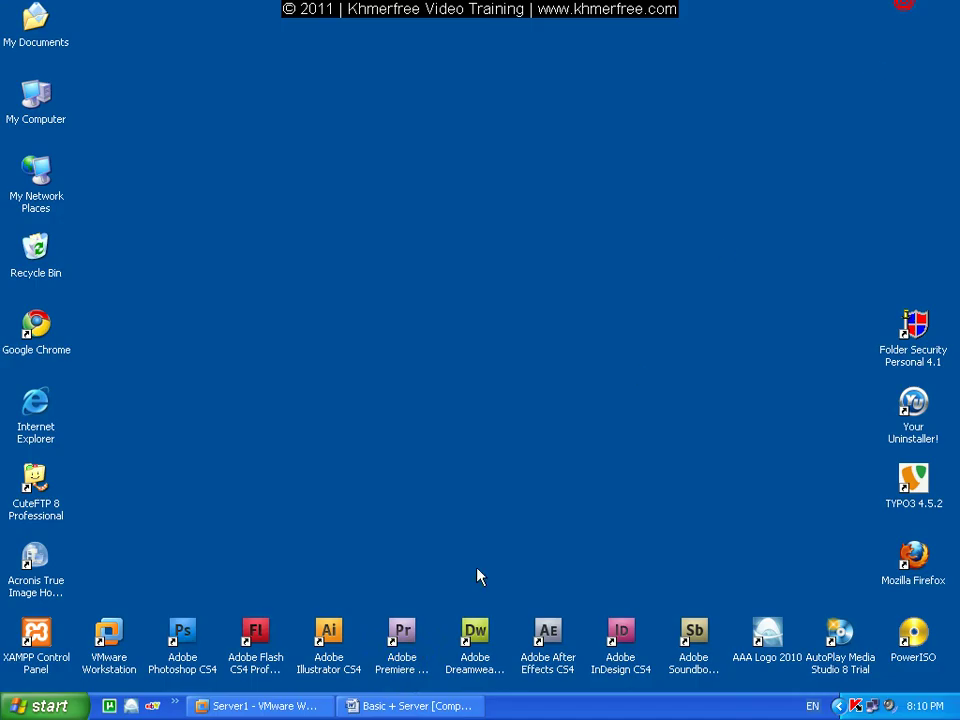
left_click(396, 705)
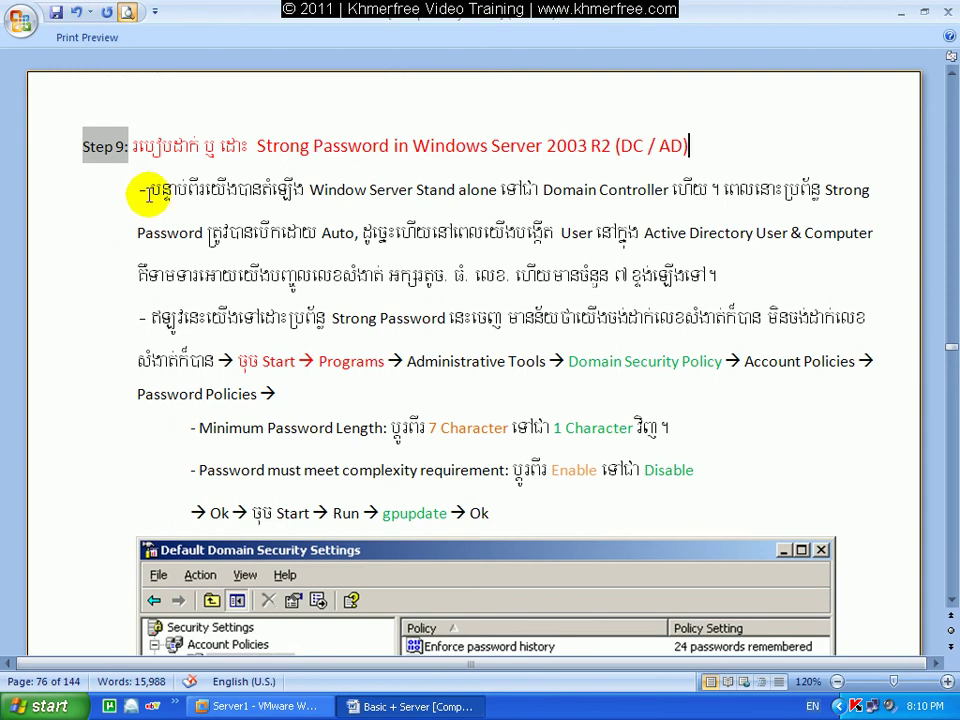
scroll(127, 197, "down", 10)
scroll(145, 205, "down", 3)
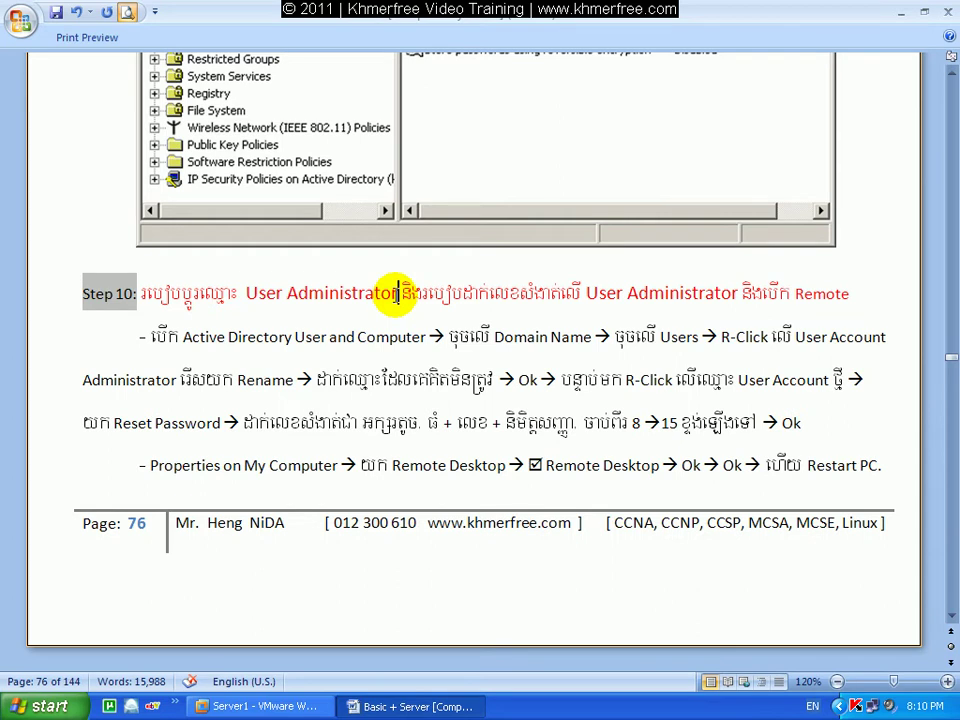
double_click(376, 291)
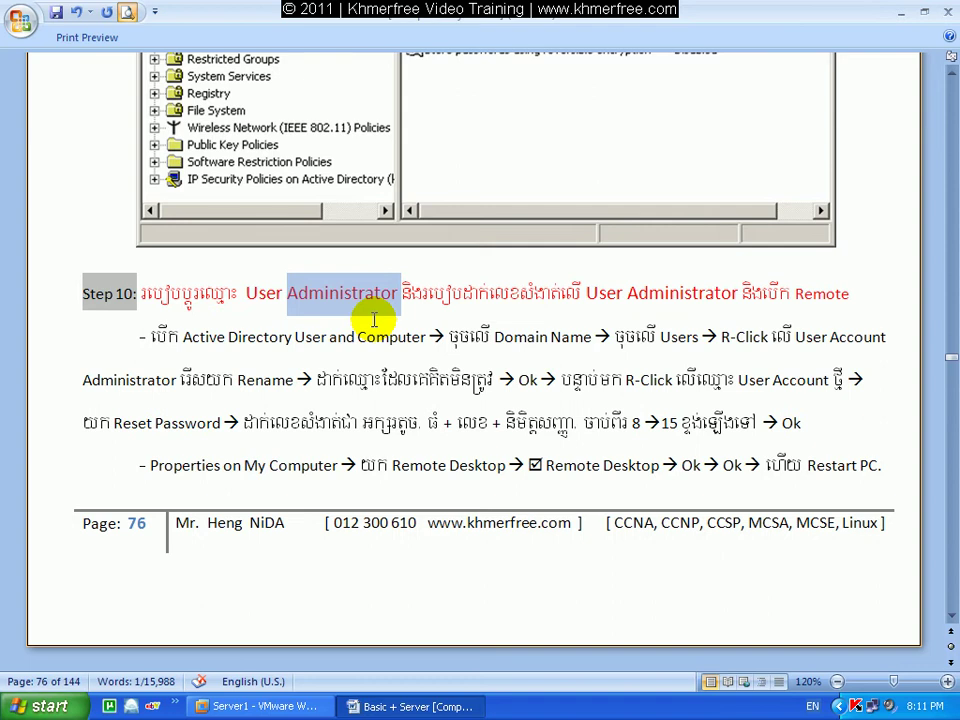
left_click(901, 12)
Log off Server1, then sign back in as Administrator to the KHMERFREE domain.
left_click(256, 706)
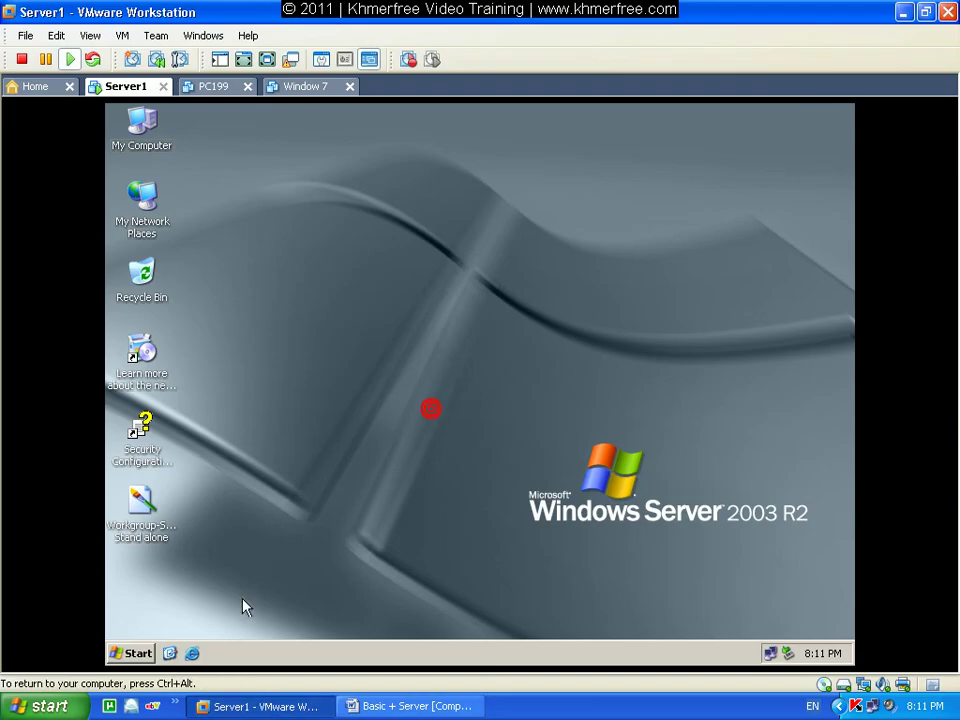
left_click(130, 653)
left_click(318, 626)
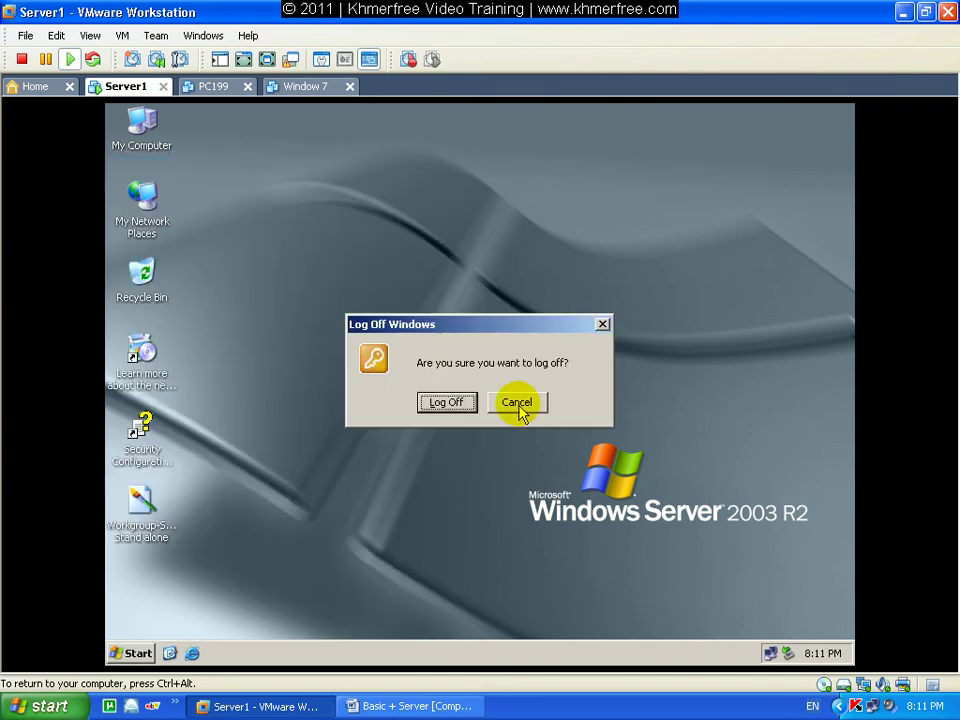
left_click(447, 403)
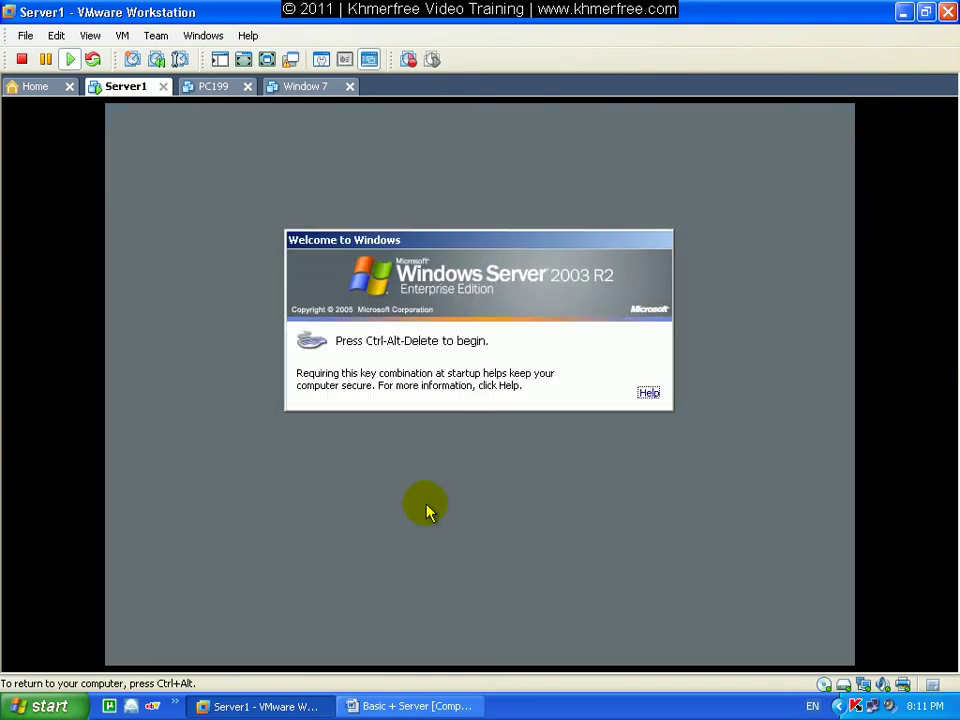
key("ctrl+alt+Insert")
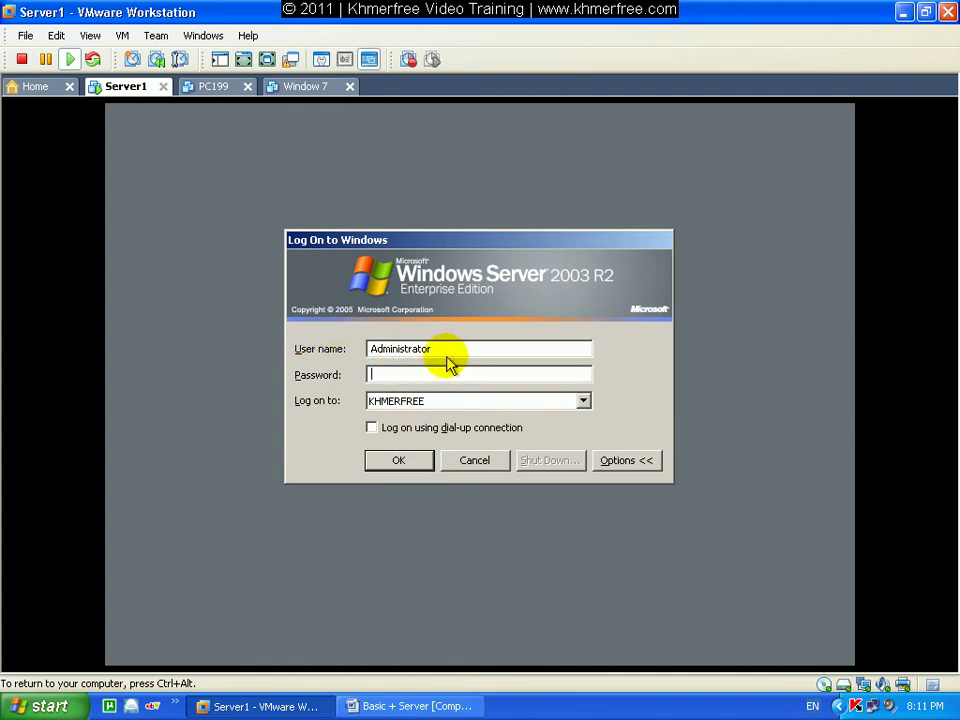
left_click(400, 464)
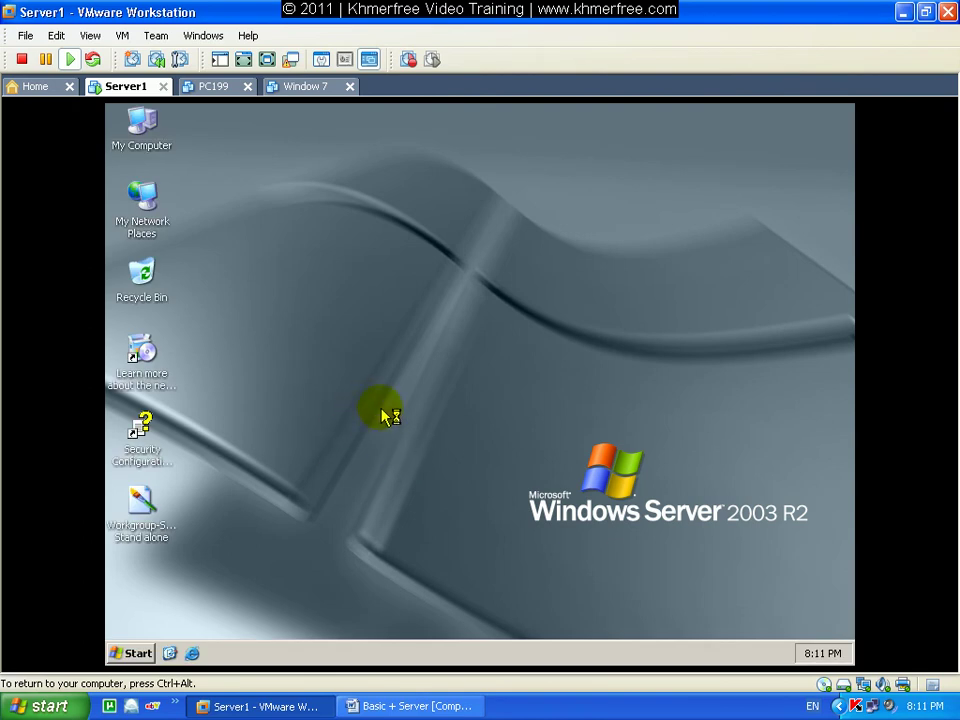
Launch Active Directory Users and Computers from Administrative Tools and open khmerfree.com's Users container.
left_click(133, 655)
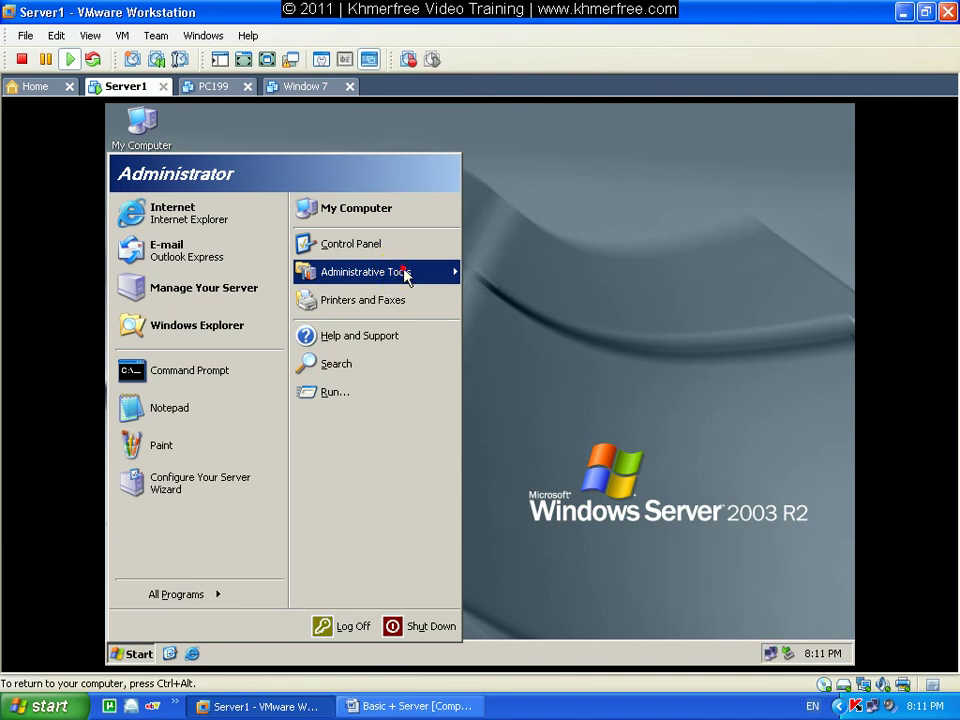
left_click(400, 273)
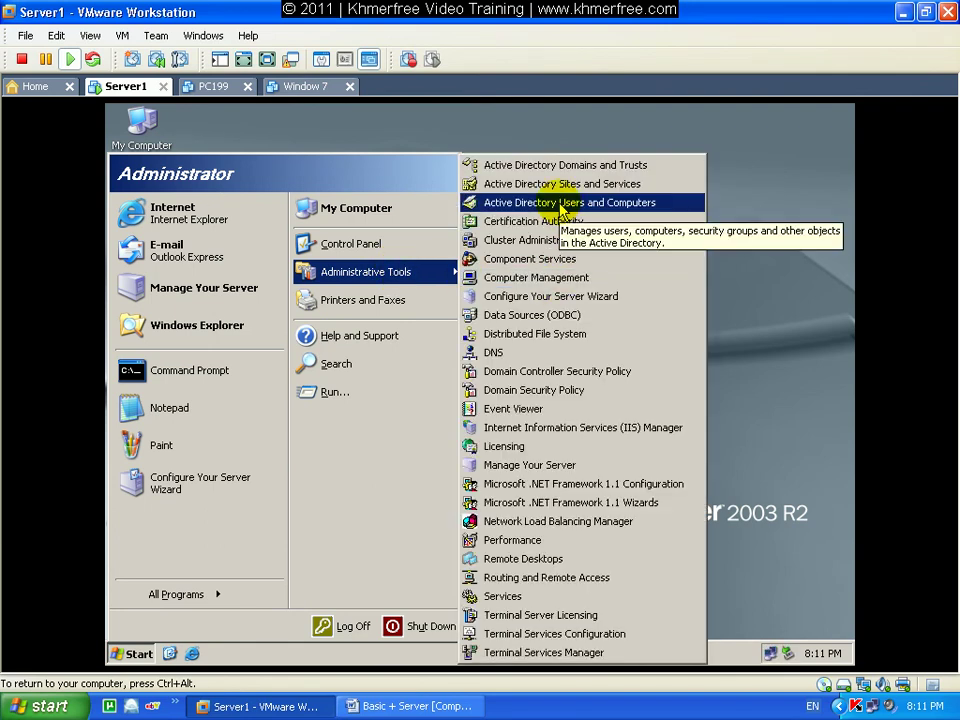
left_click(608, 205)
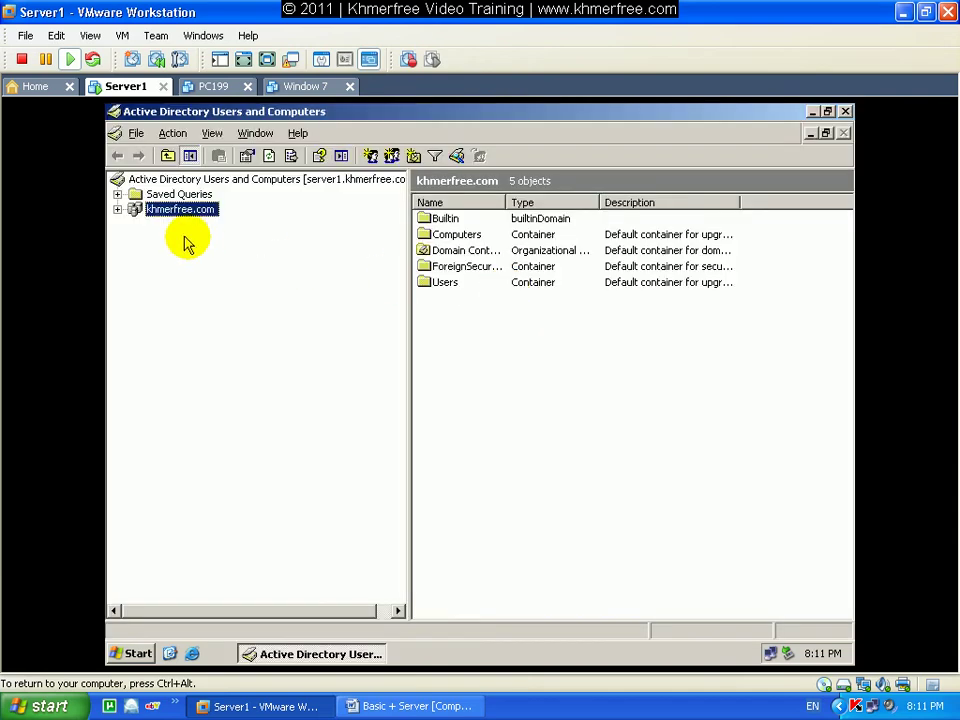
double_click(168, 210)
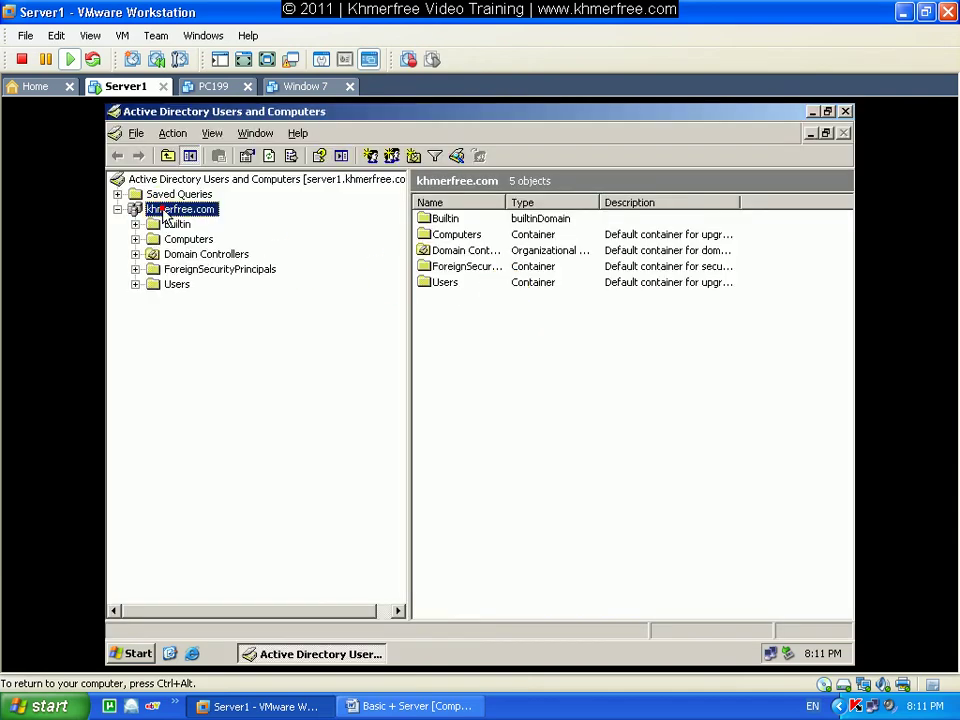
left_click(176, 287)
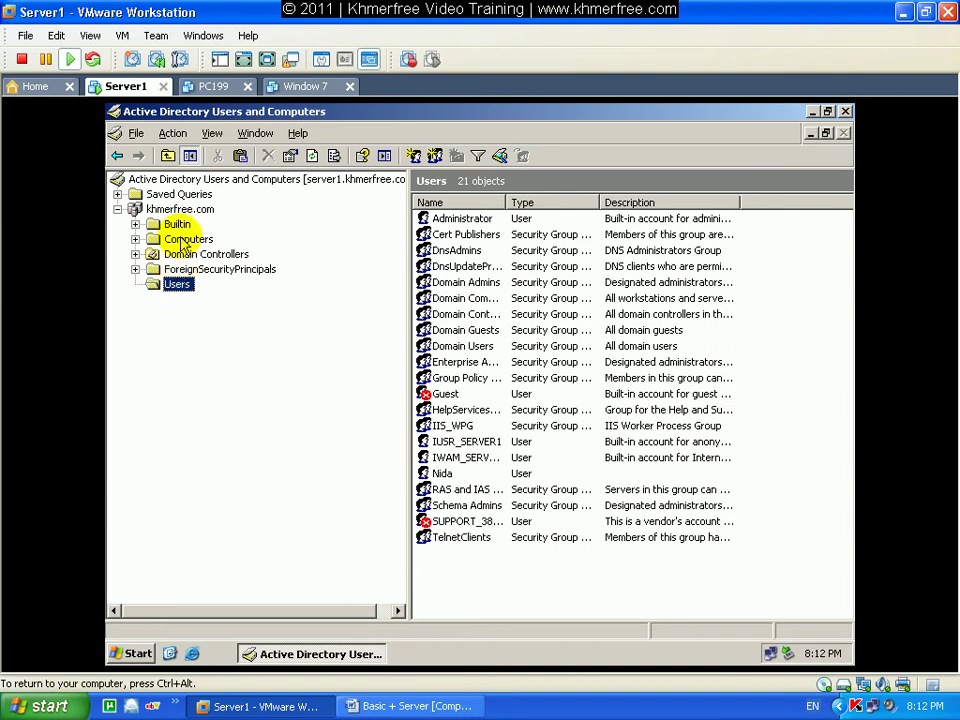
Browse ForeignSecurityPrincipals, Domain Controllers and Builtin, then select Administrator in Users.
left_click(168, 268)
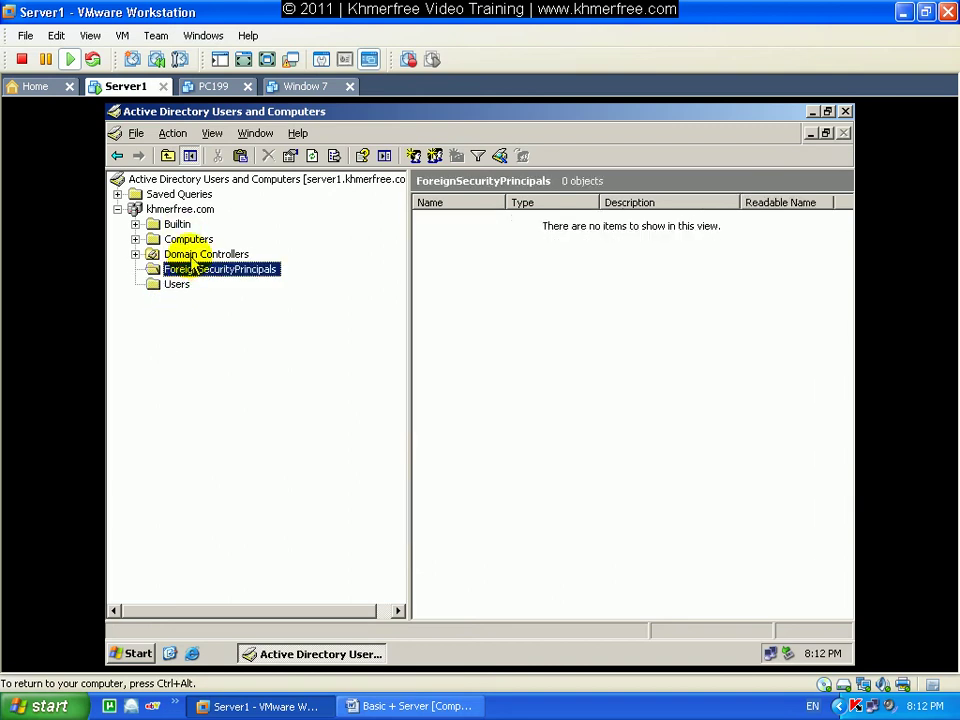
left_click(190, 255)
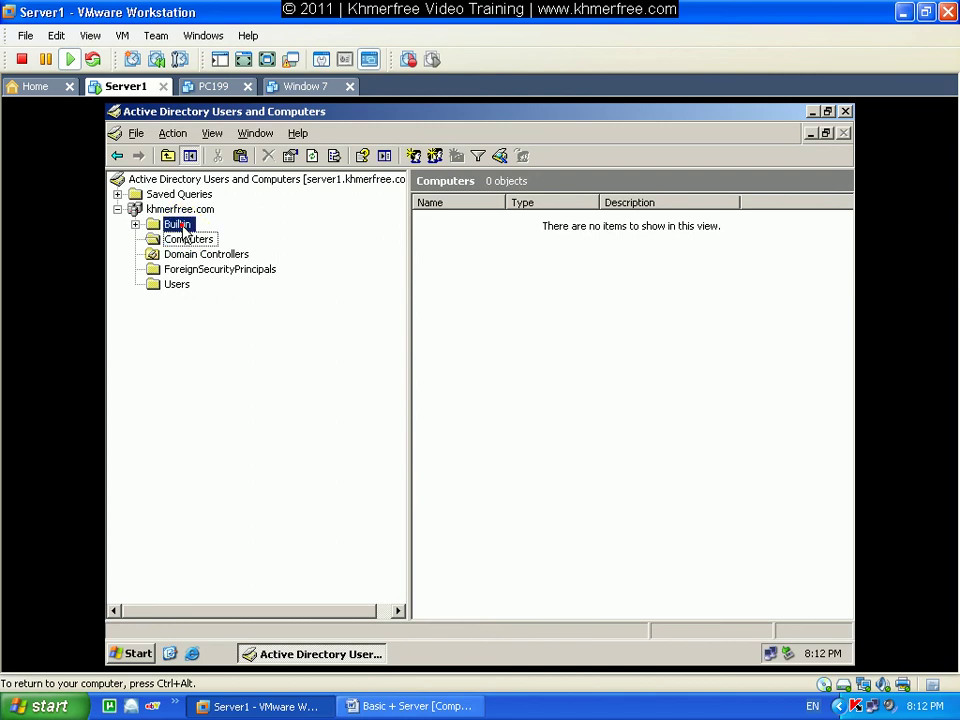
left_click(176, 224)
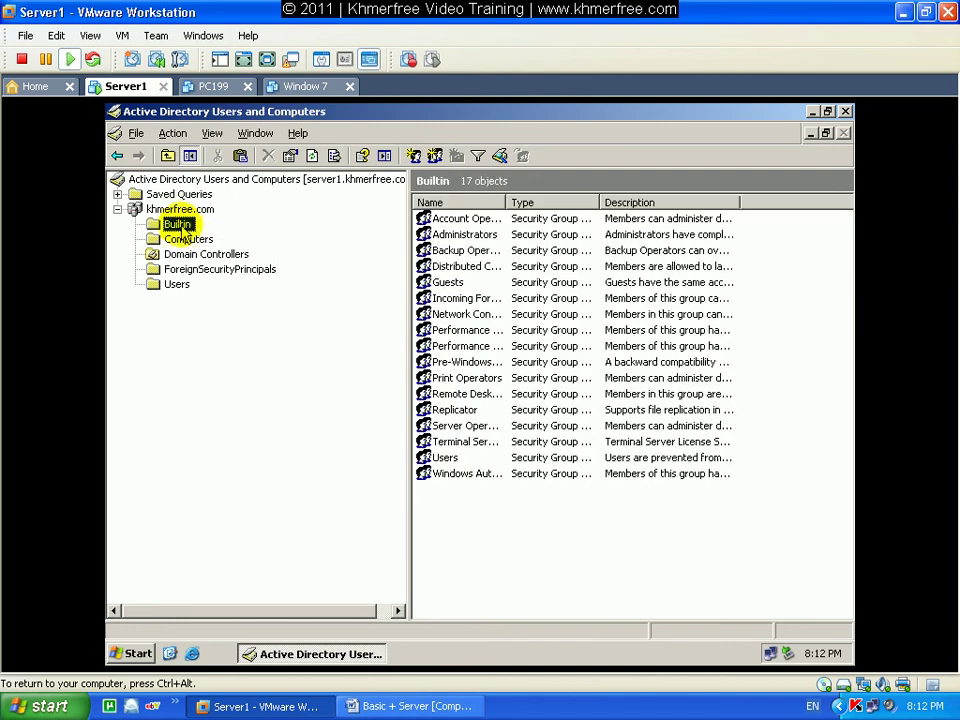
left_click(178, 286)
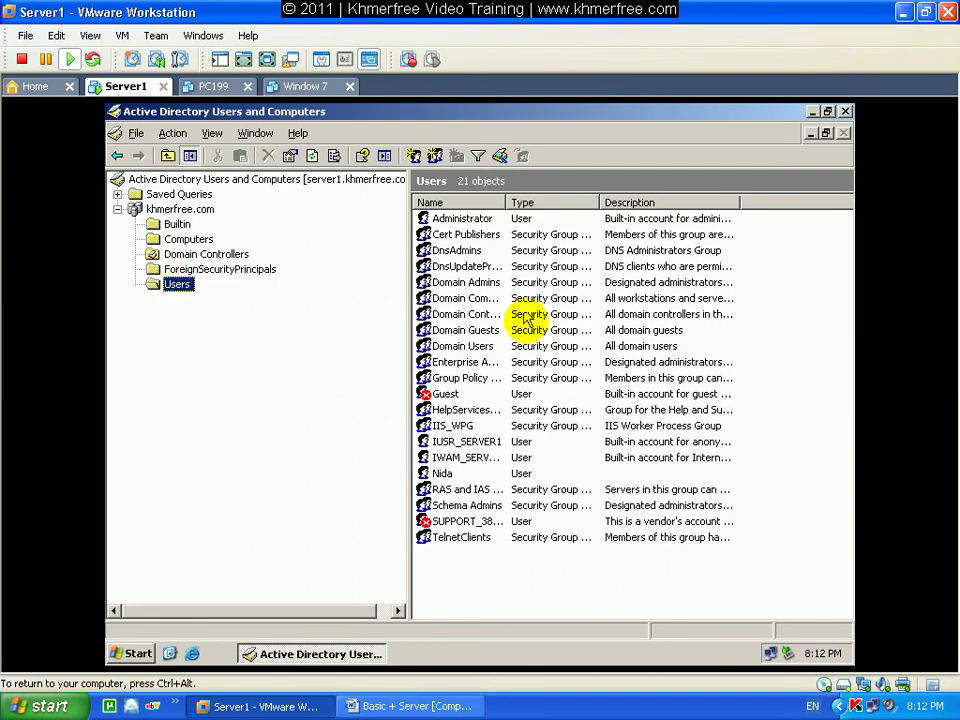
double_click(505, 202)
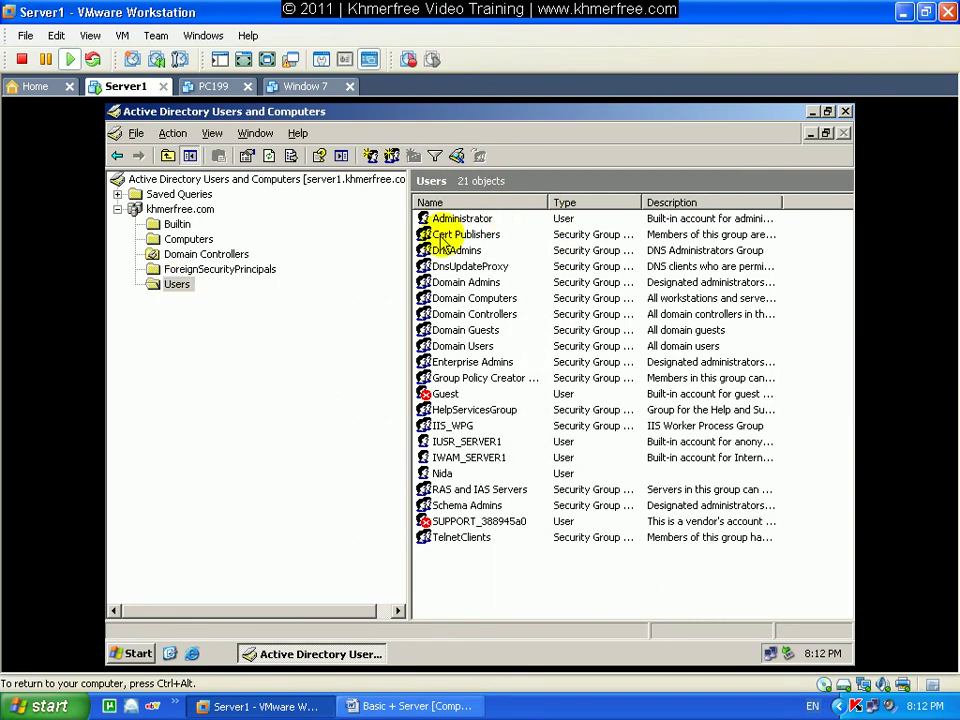
left_click(500, 220)
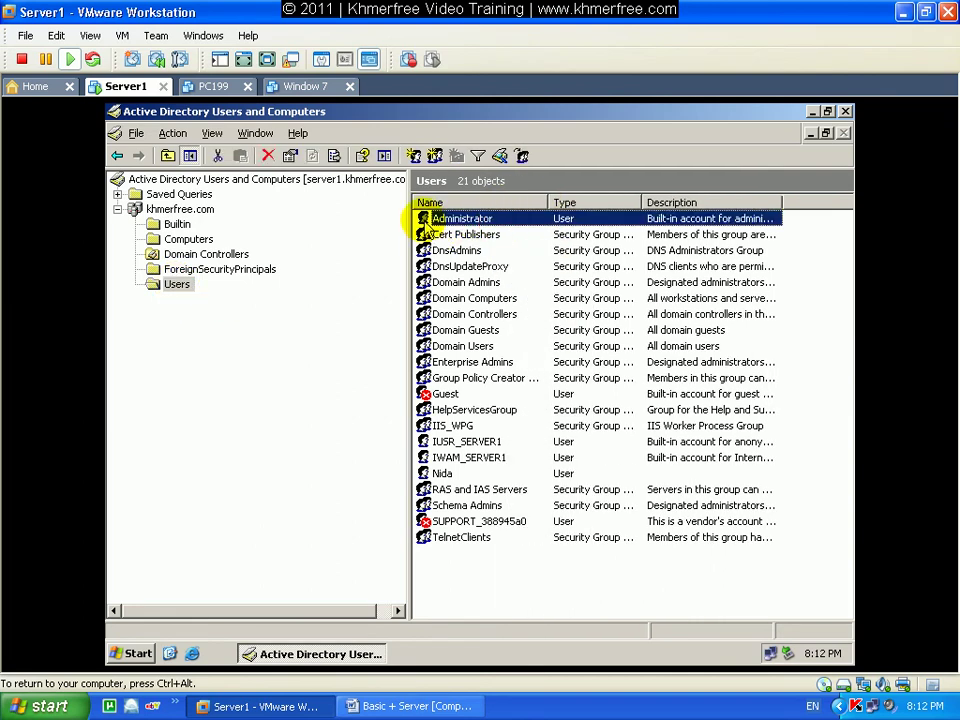
left_click(424, 297)
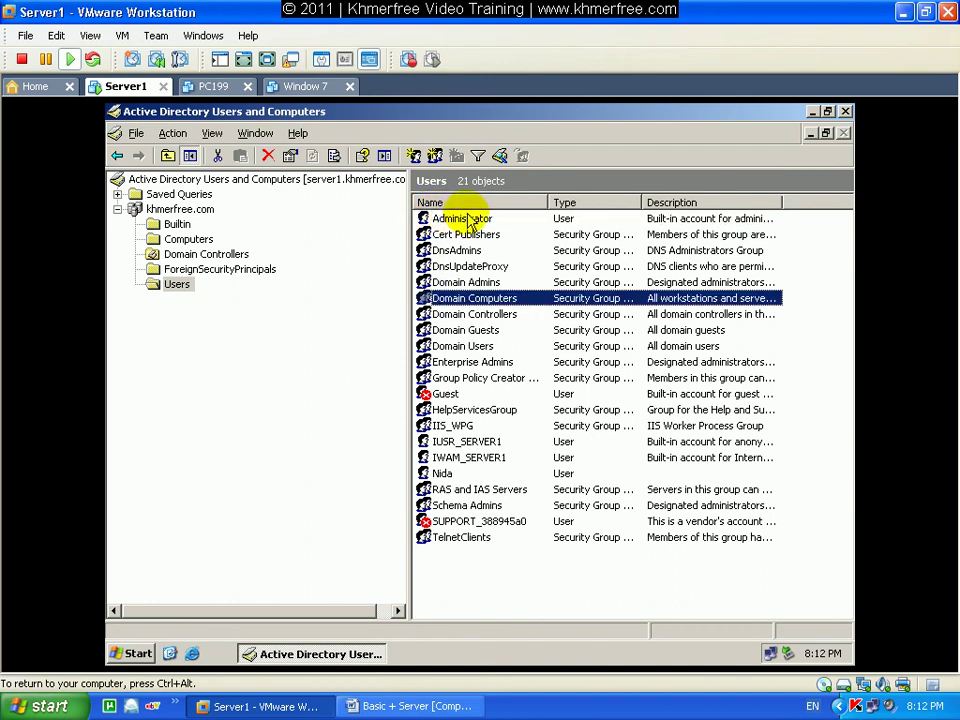
left_click(466, 218)
Rename the built-in Administrator account and confirm renaming the logged-in account.
right_click(487, 222)
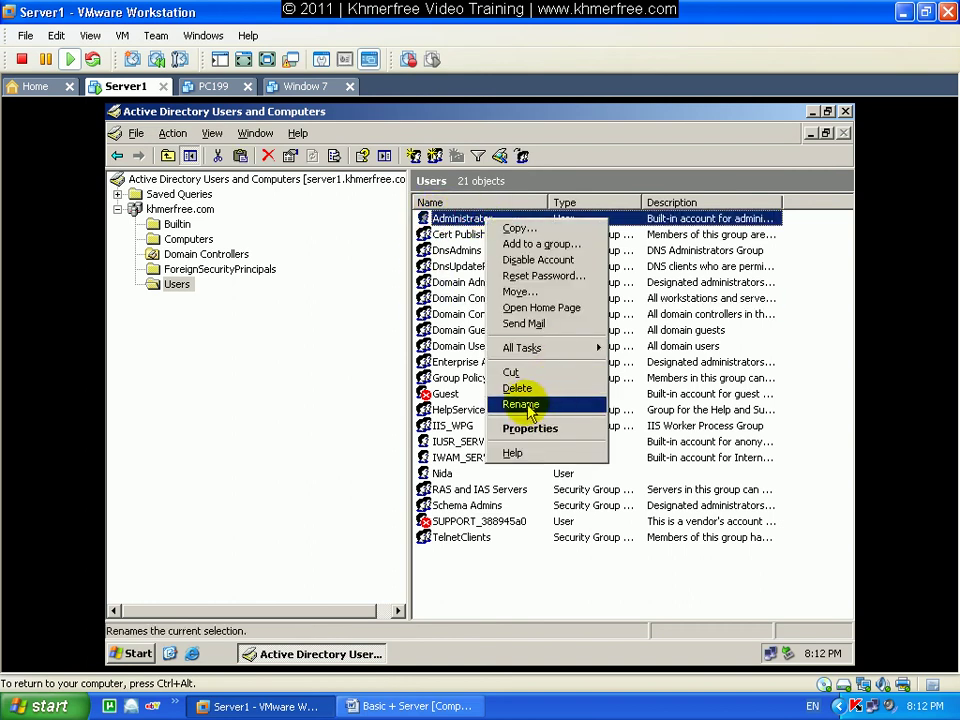
left_click(553, 405)
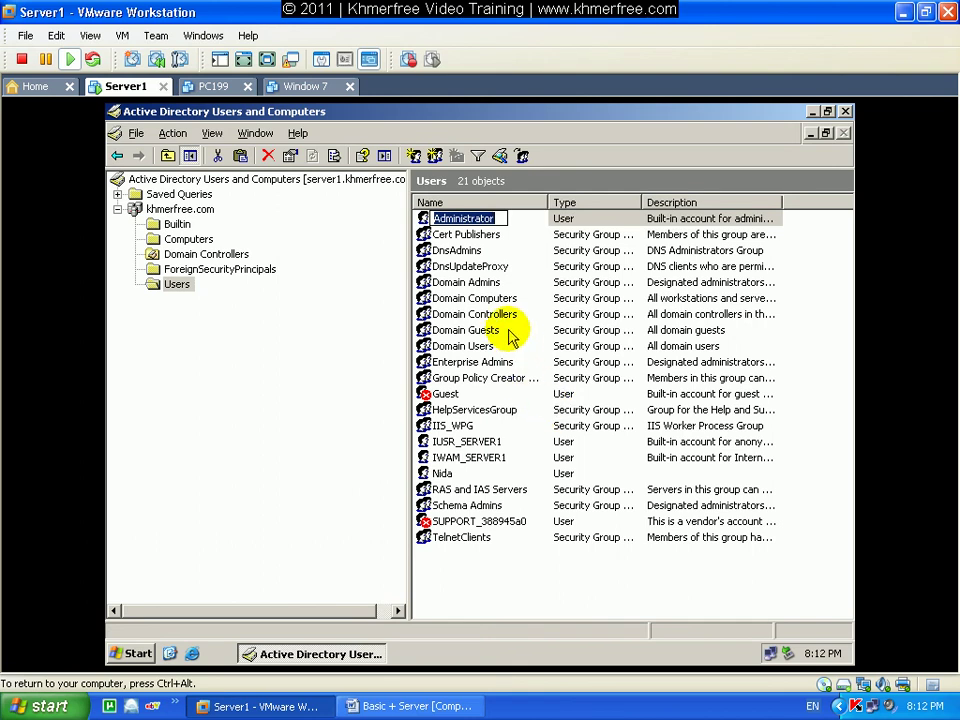
type("192-Nida-2011")
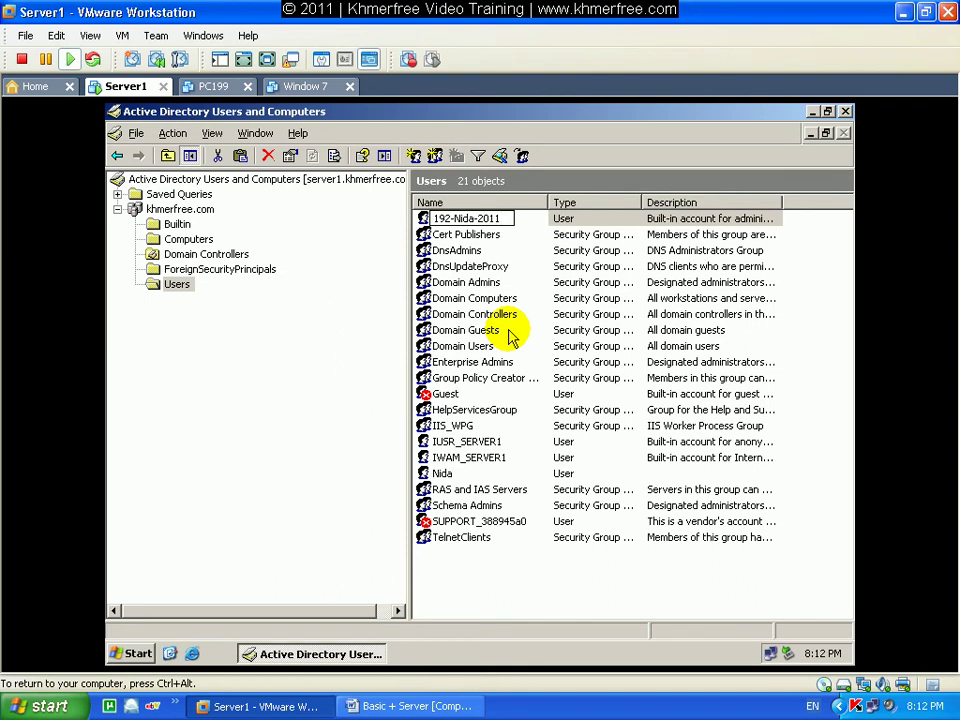
key("Return")
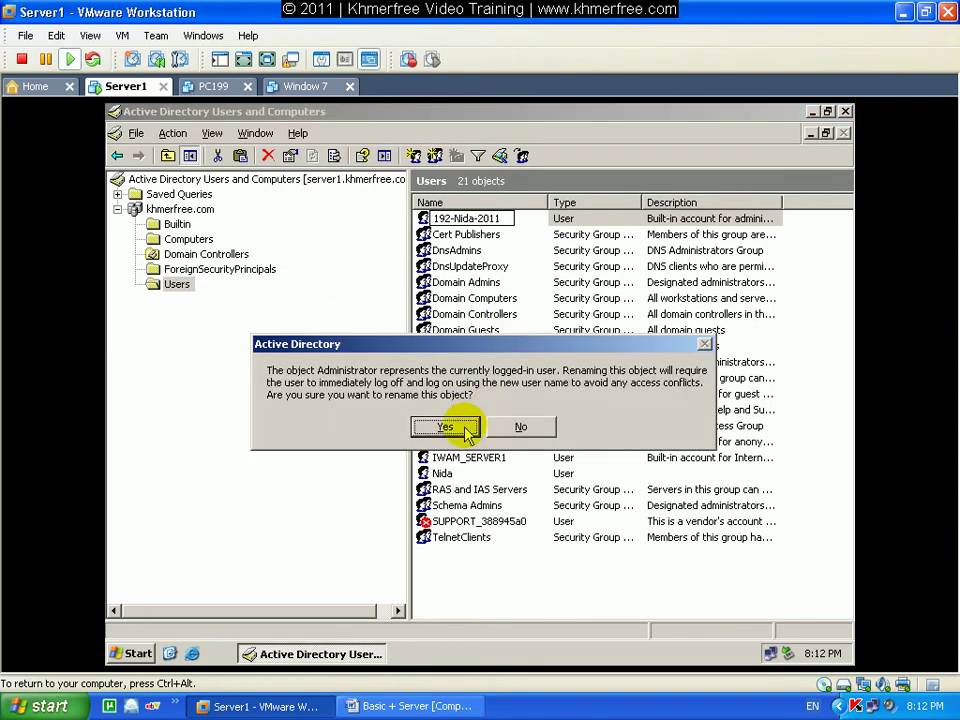
left_click(445, 428)
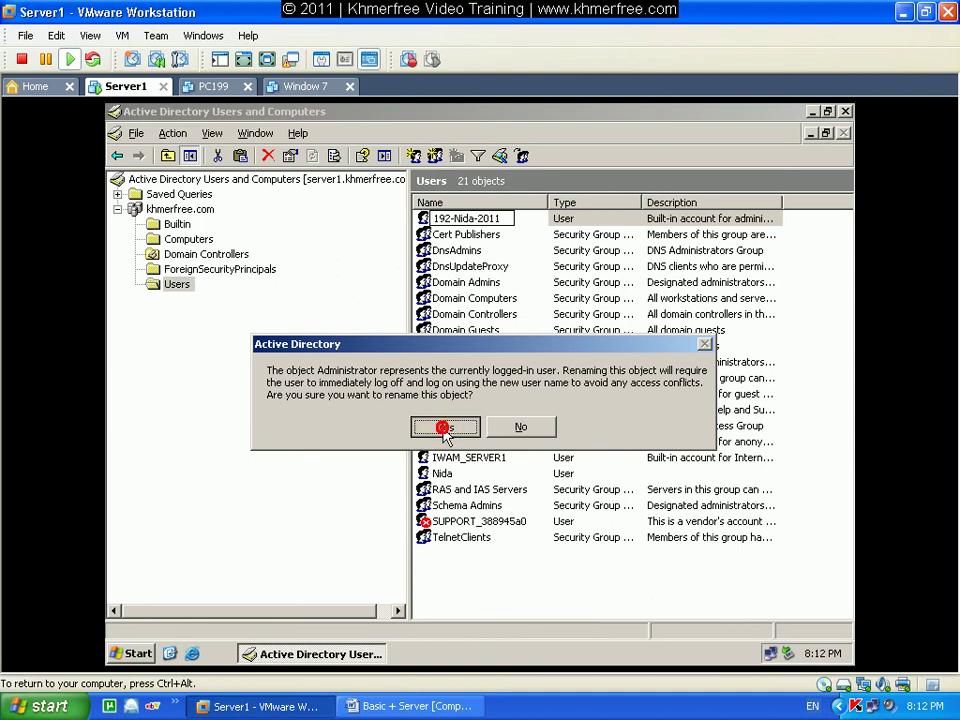
Copy the new full name into the user logon name fields and apply.
right_click(437, 260)
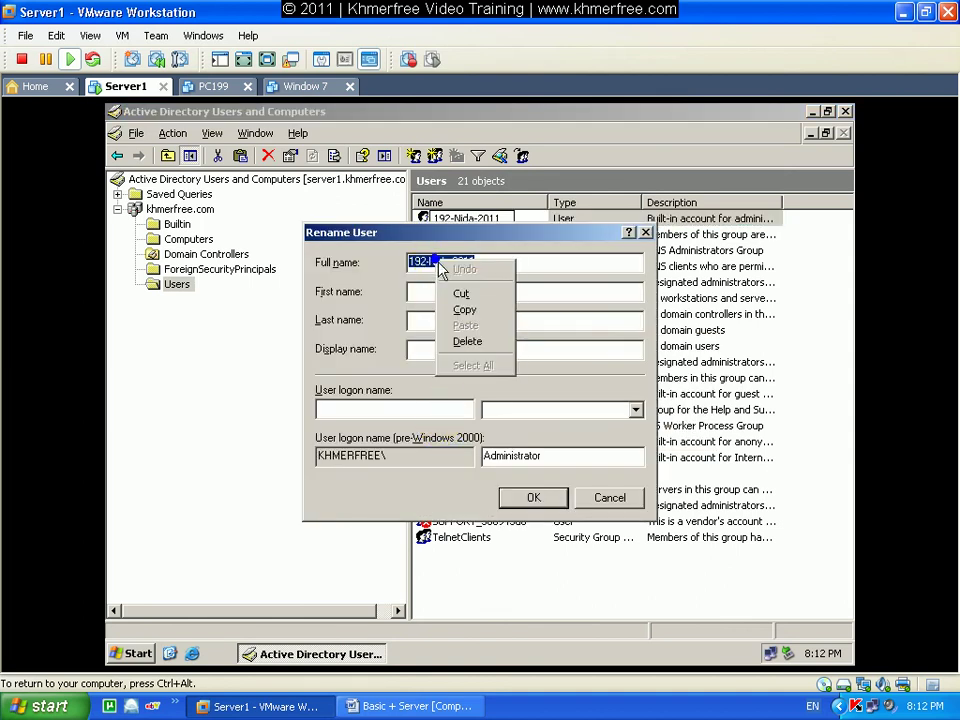
left_click(447, 310)
right_click(380, 405)
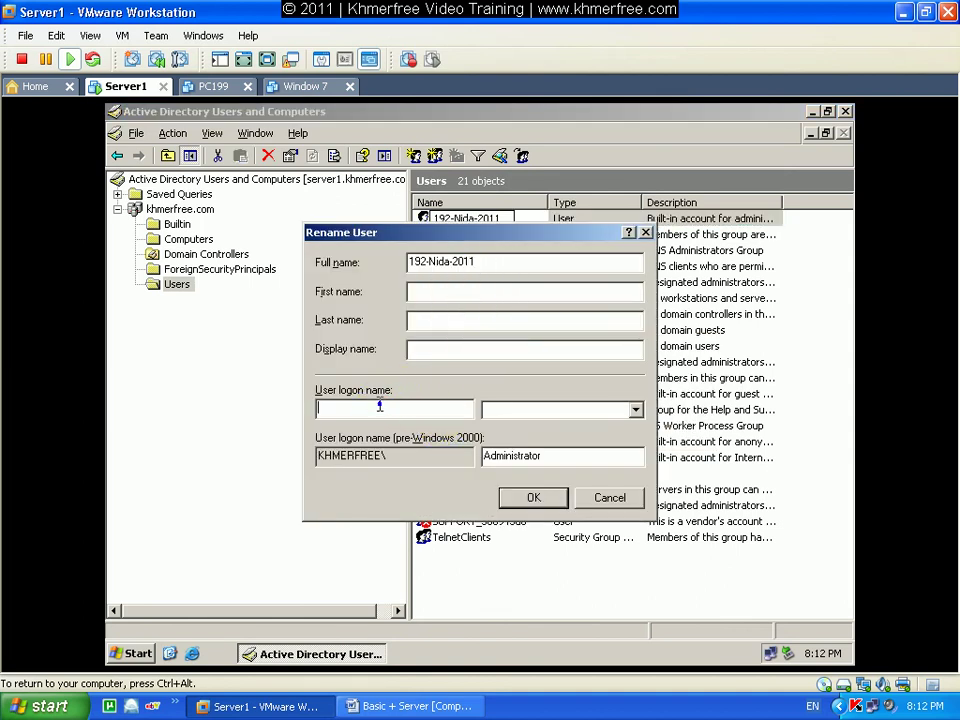
left_click(439, 470)
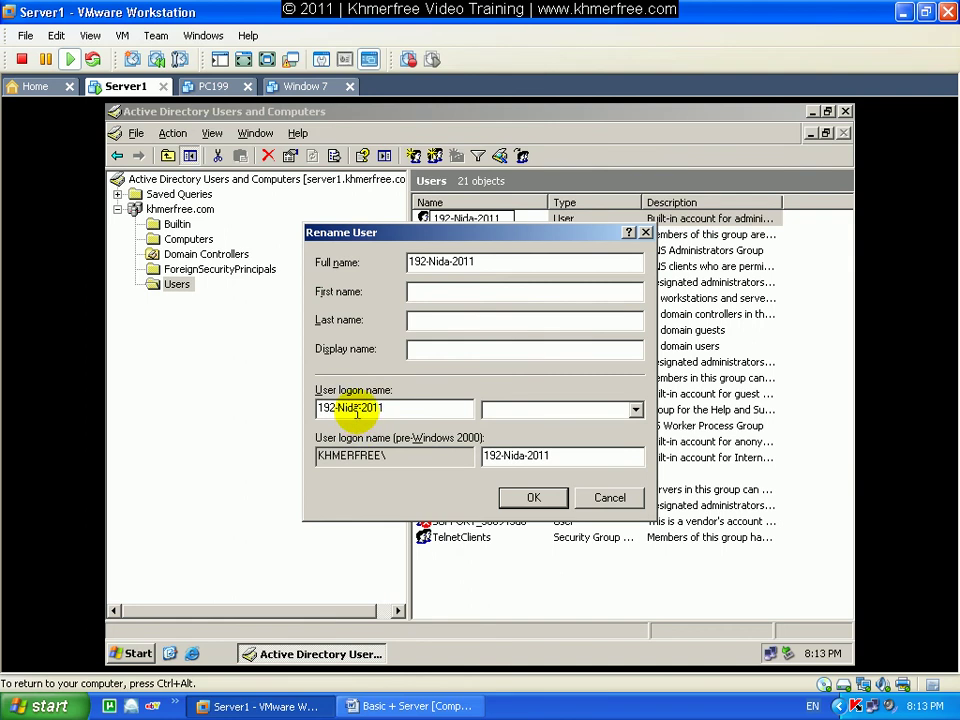
left_click(512, 497)
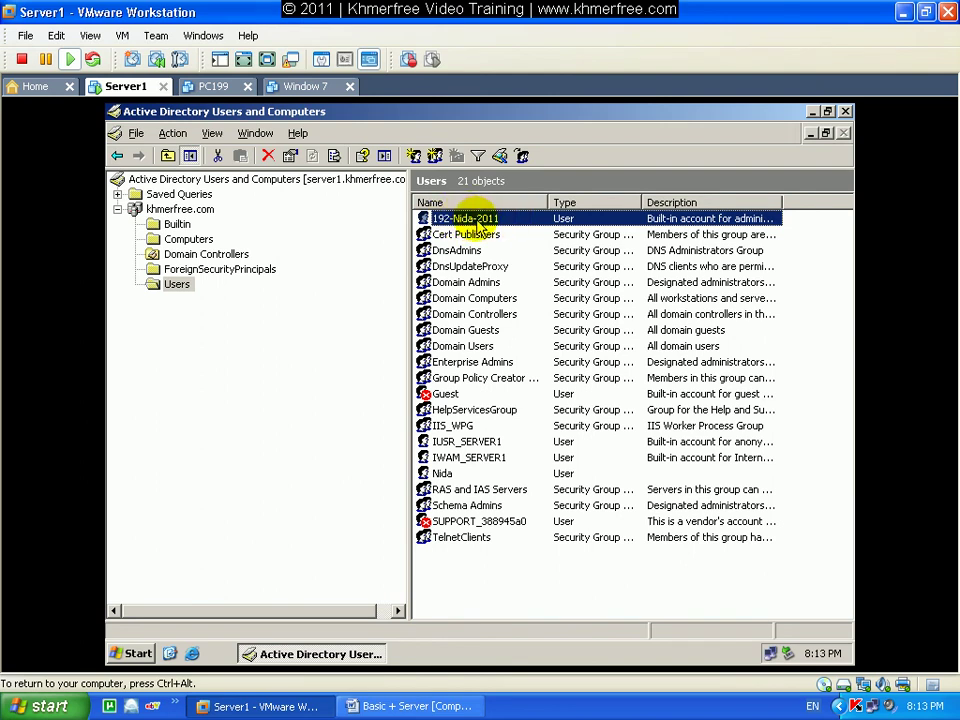
Open Reset Password for the renamed administrator account.
right_click(512, 221)
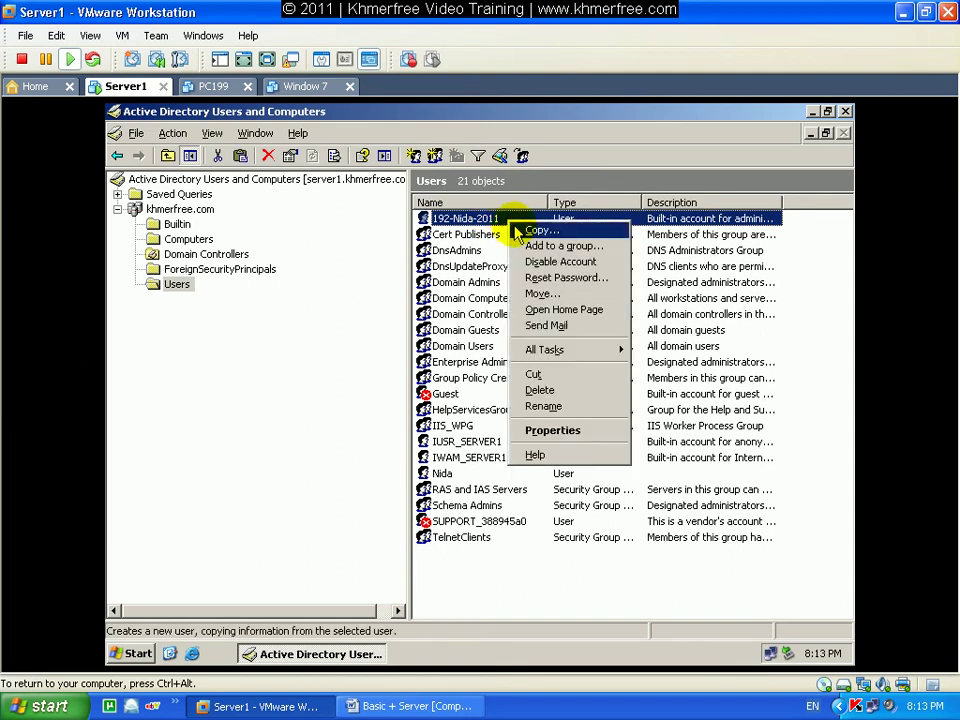
left_click(580, 278)
left_click_drag(510, 330, 480, 348)
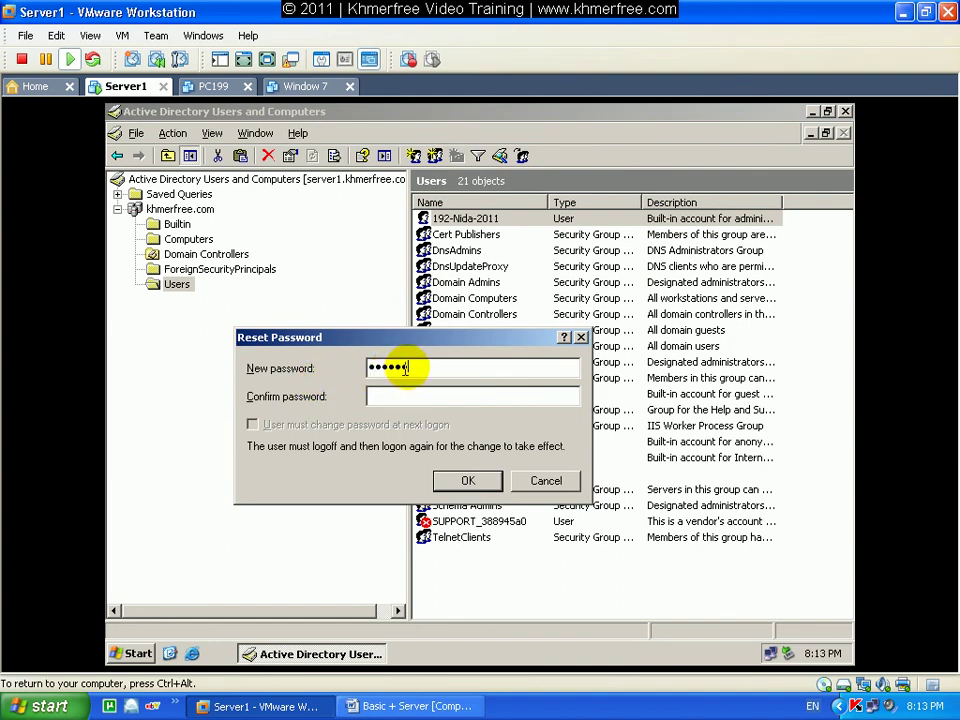
Clear the Administrator highlight in Step 10 of the Word guide.
left_click(410, 706)
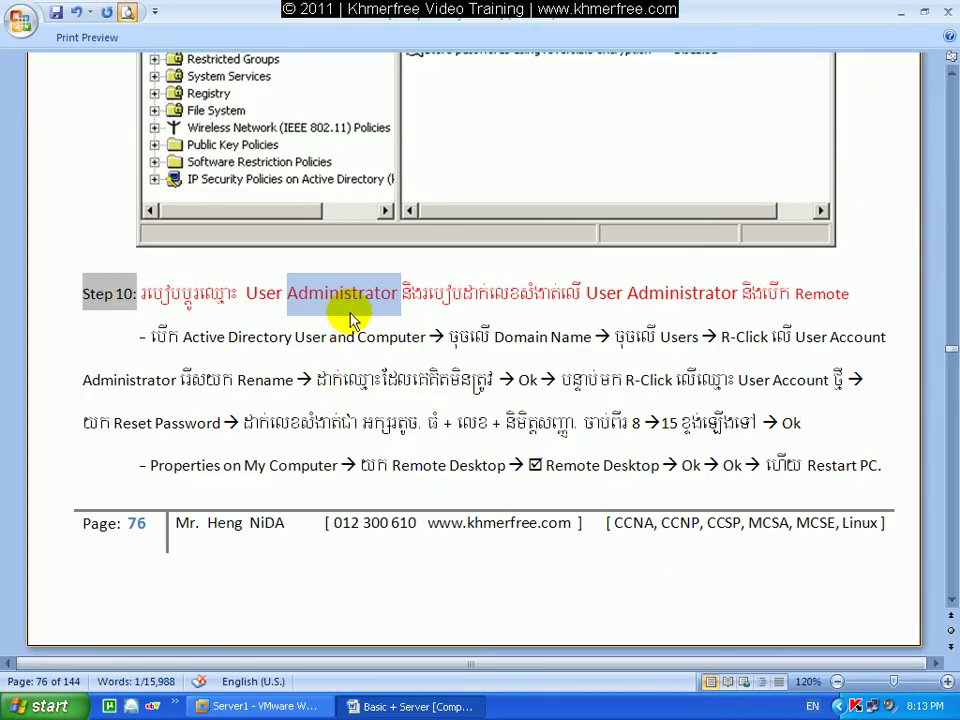
left_click(421, 293)
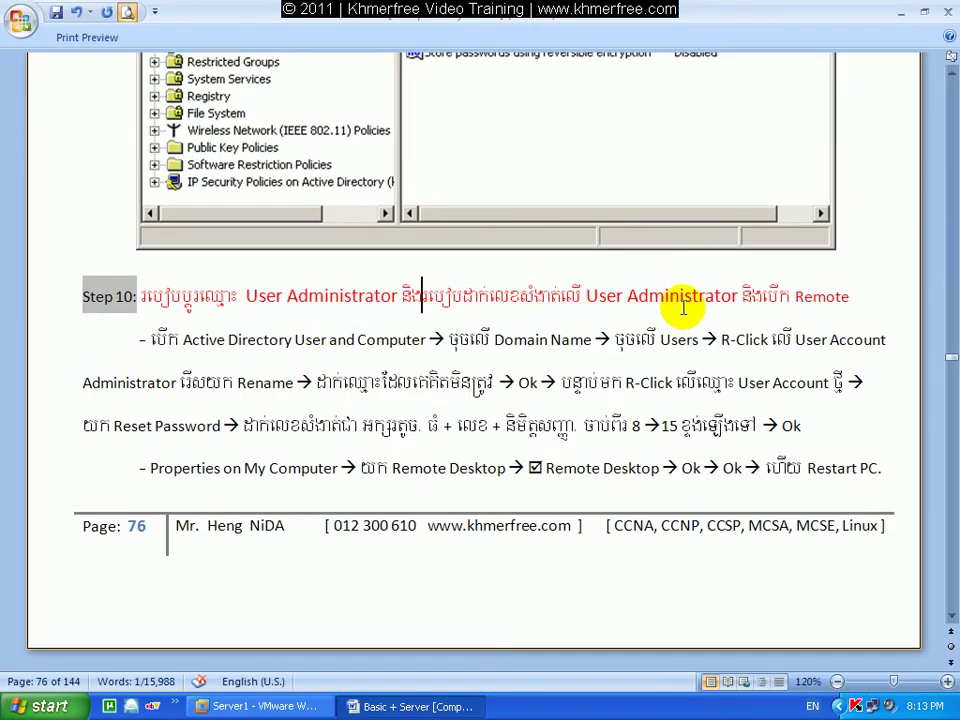
left_click(288, 706)
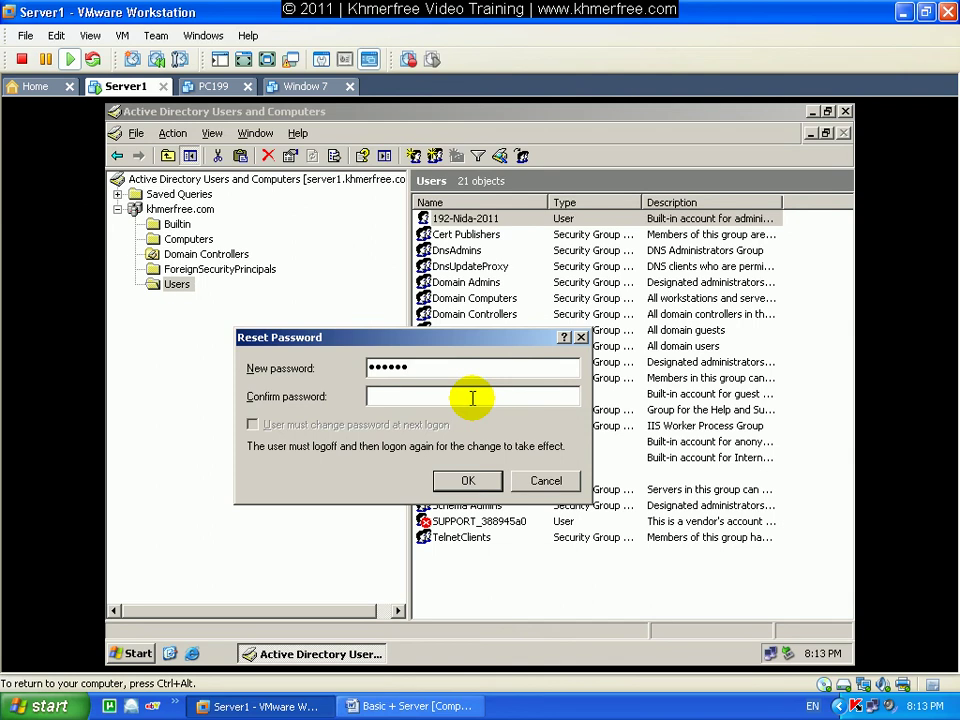
Enter and confirm the new password, apply it and acknowledge the change.
left_click(459, 366)
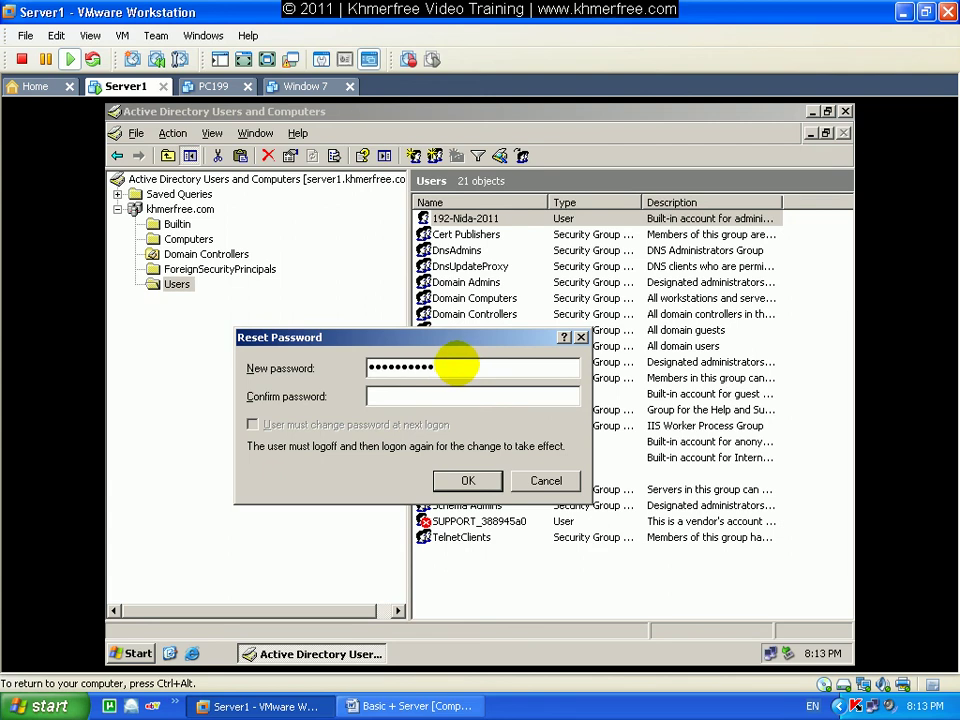
left_click(433, 395)
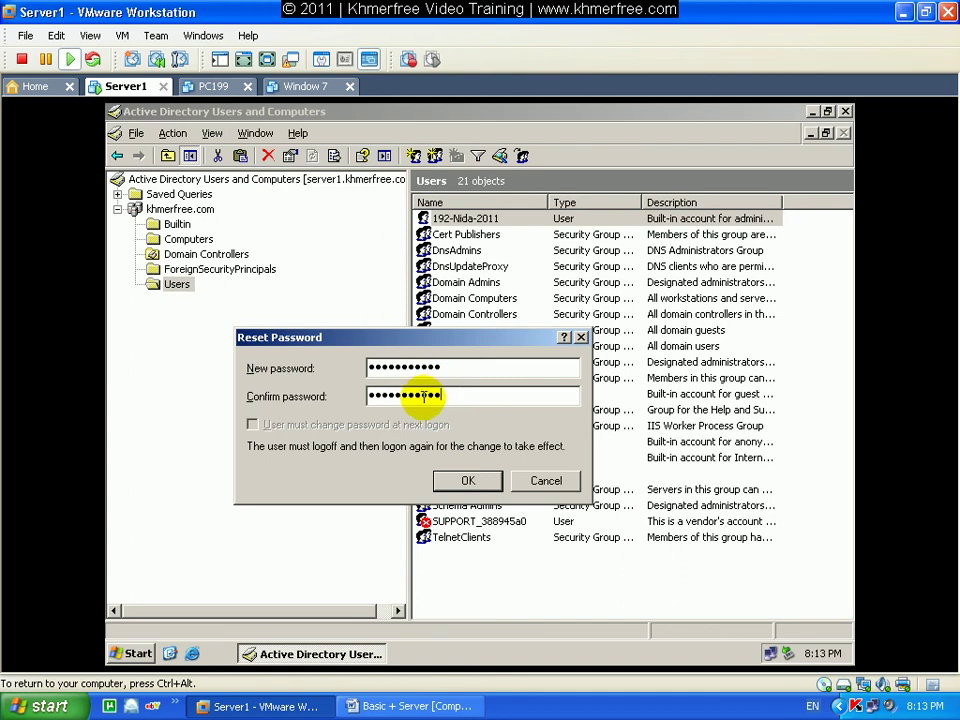
left_click(470, 481)
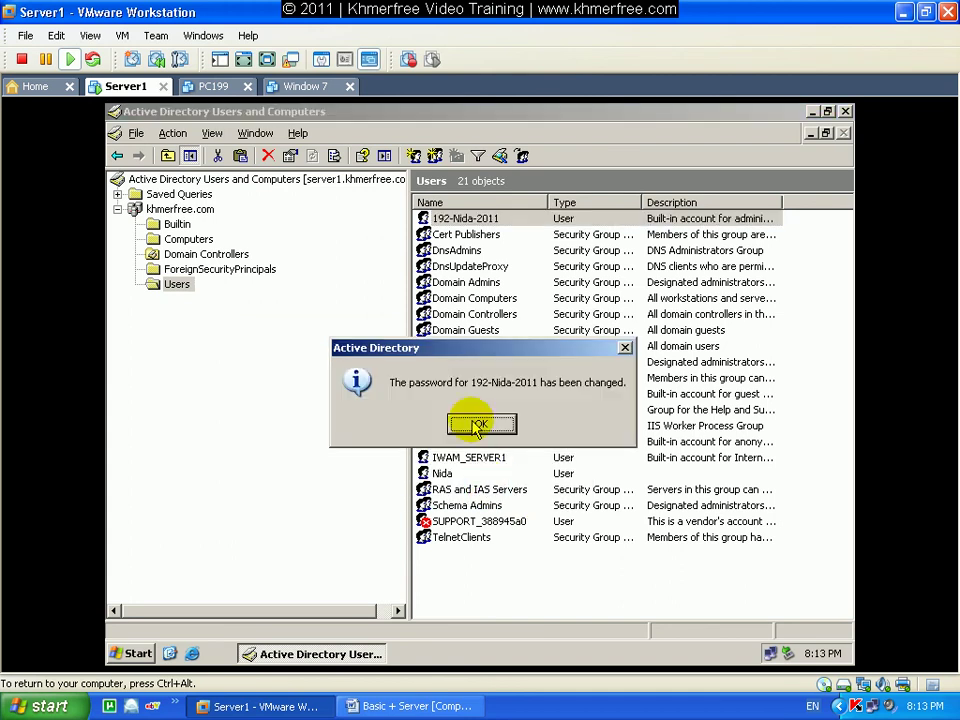
left_click(478, 425)
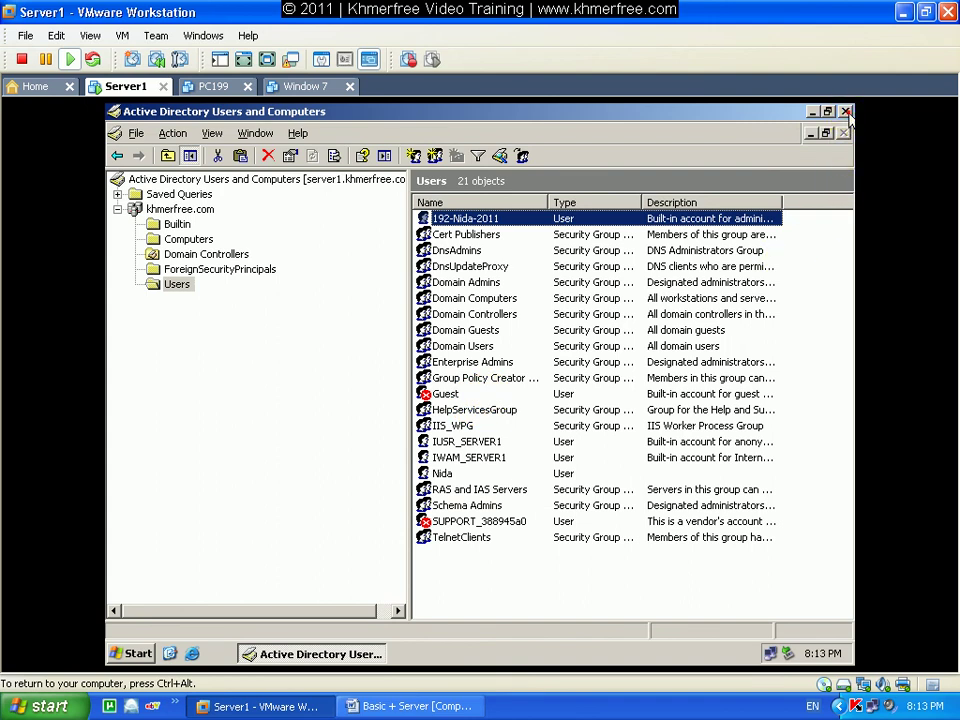
Close Active Directory Users and Computers and log off Server1.
left_click(845, 112)
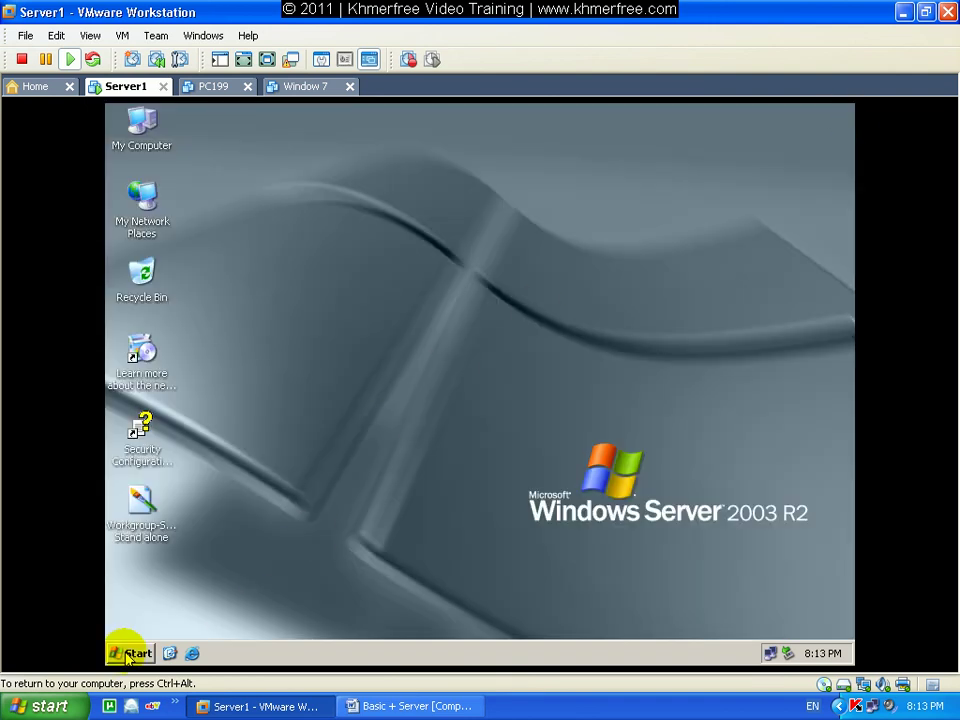
left_click(127, 655)
left_click(324, 624)
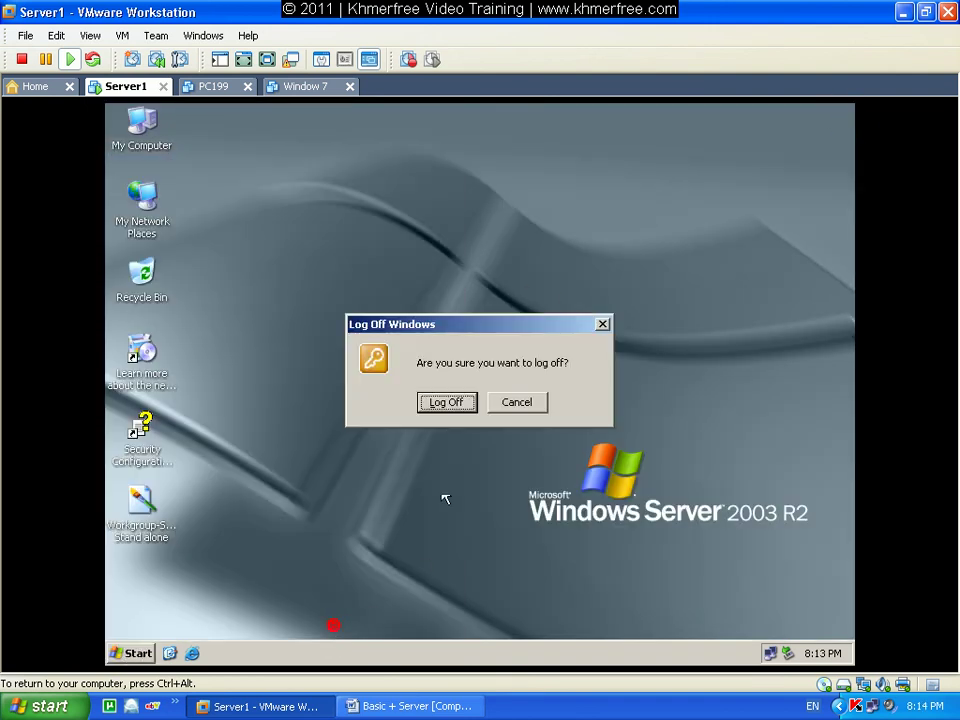
left_click(449, 411)
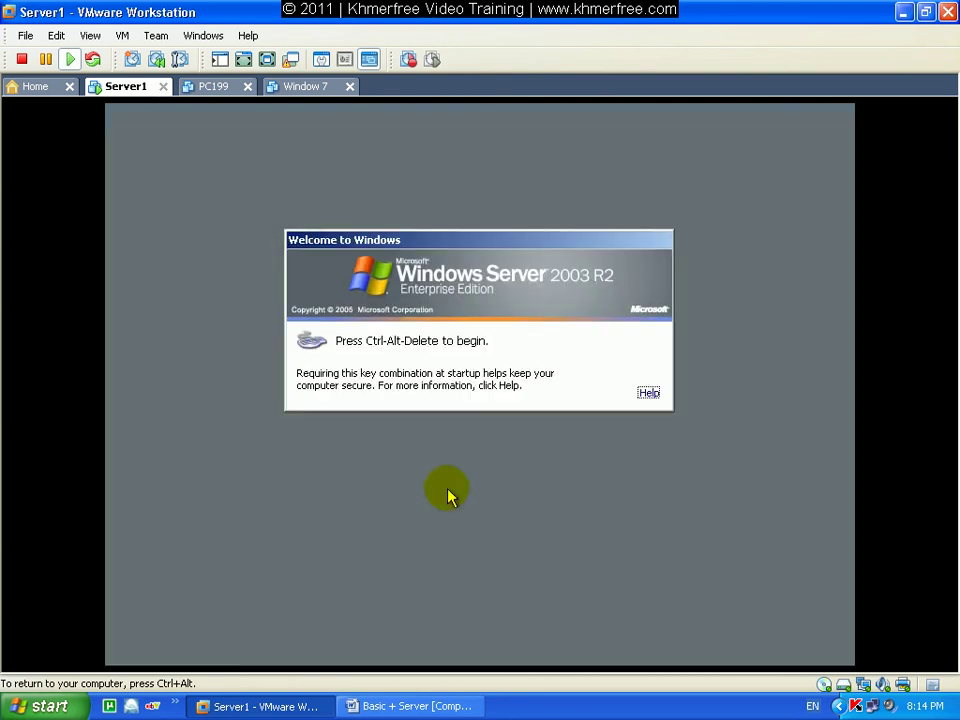
After failed Administrator logons, replace the user name with the renamed account's name.
key("ctrl+alt+Insert")
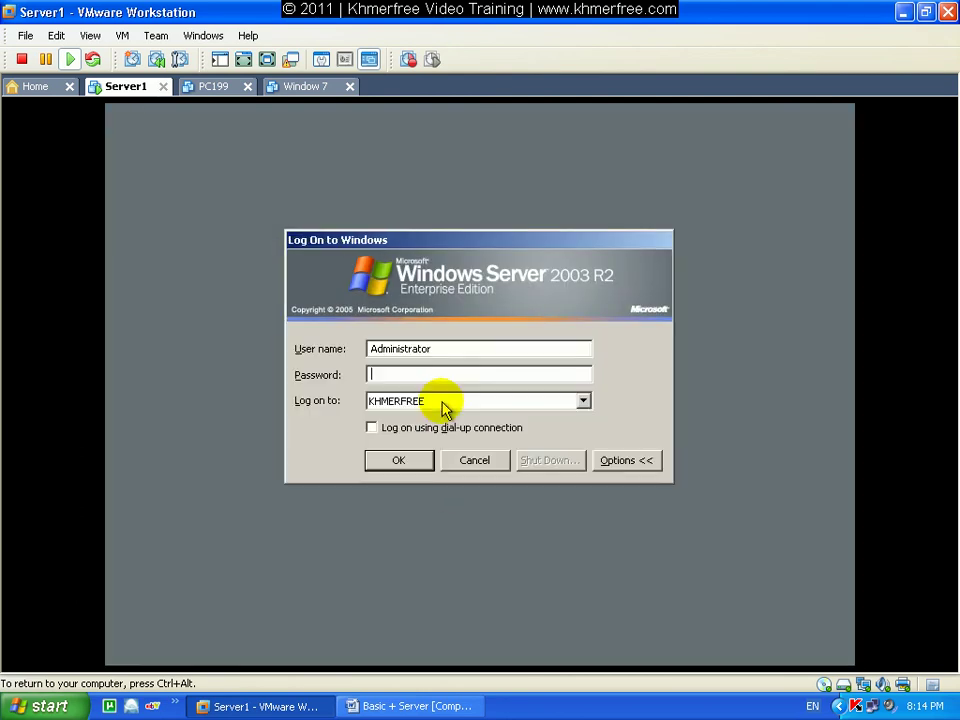
left_click(401, 462)
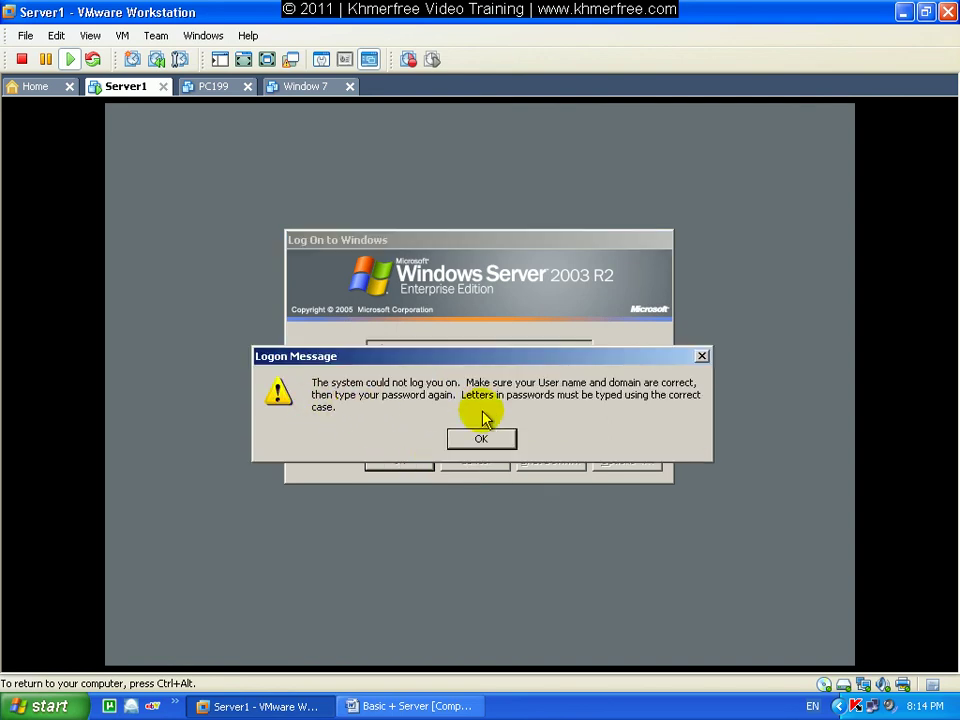
left_click(482, 442)
left_click(416, 373)
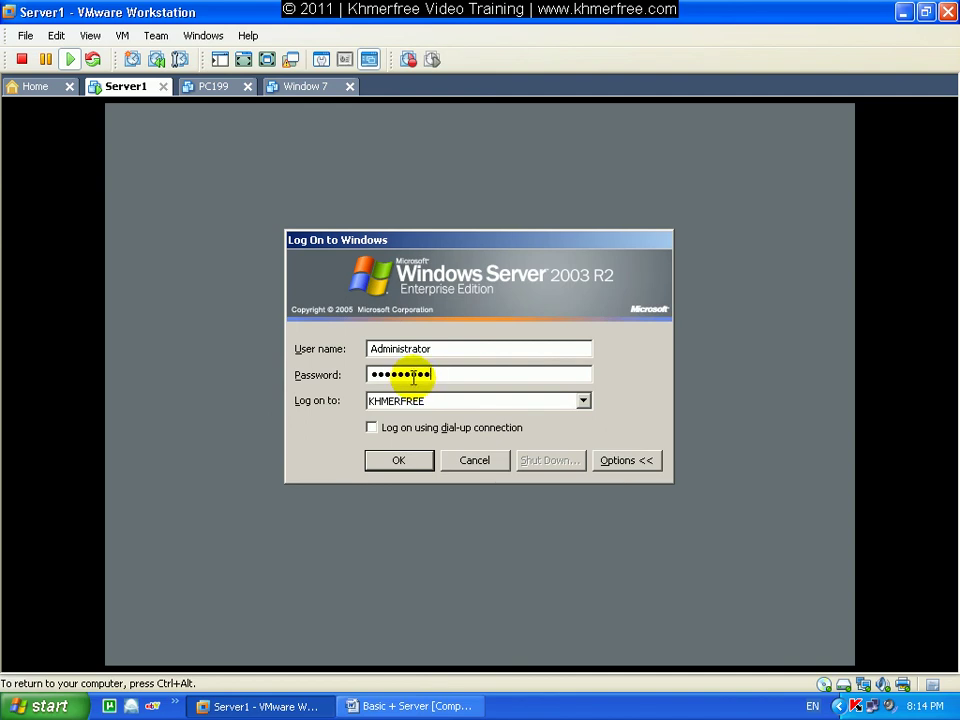
left_click(428, 458)
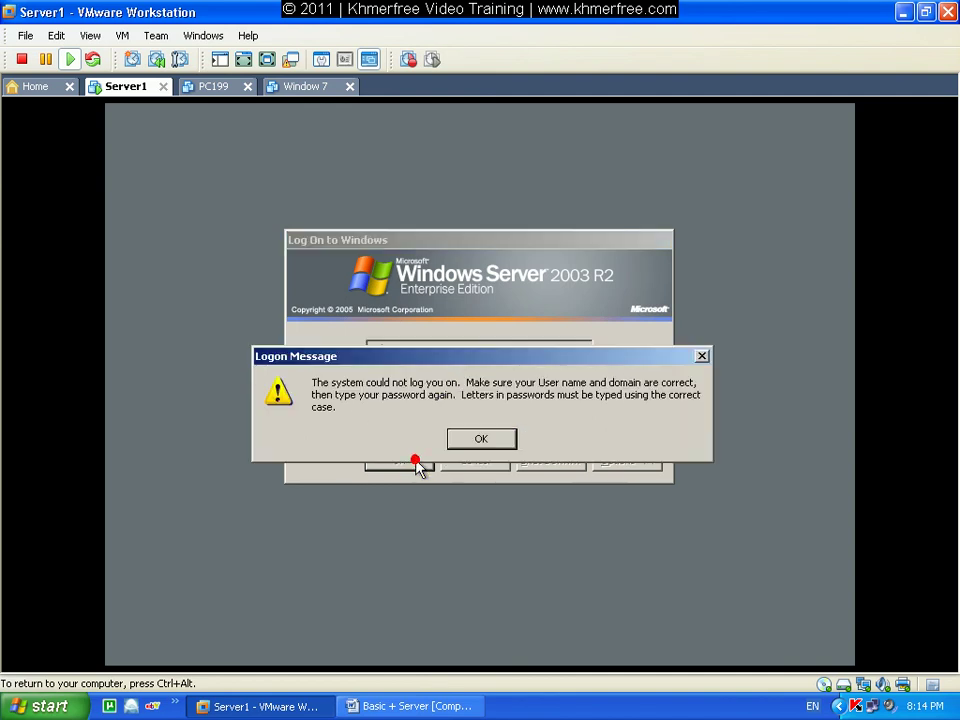
left_click(482, 442)
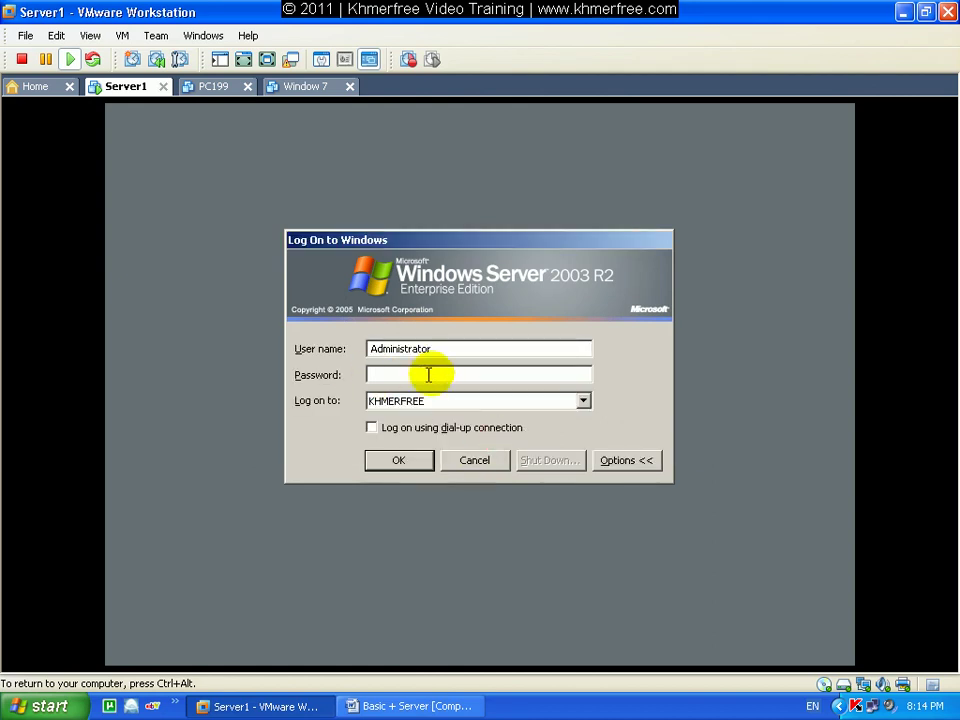
double_click(461, 348)
type("192-Nida-2011")
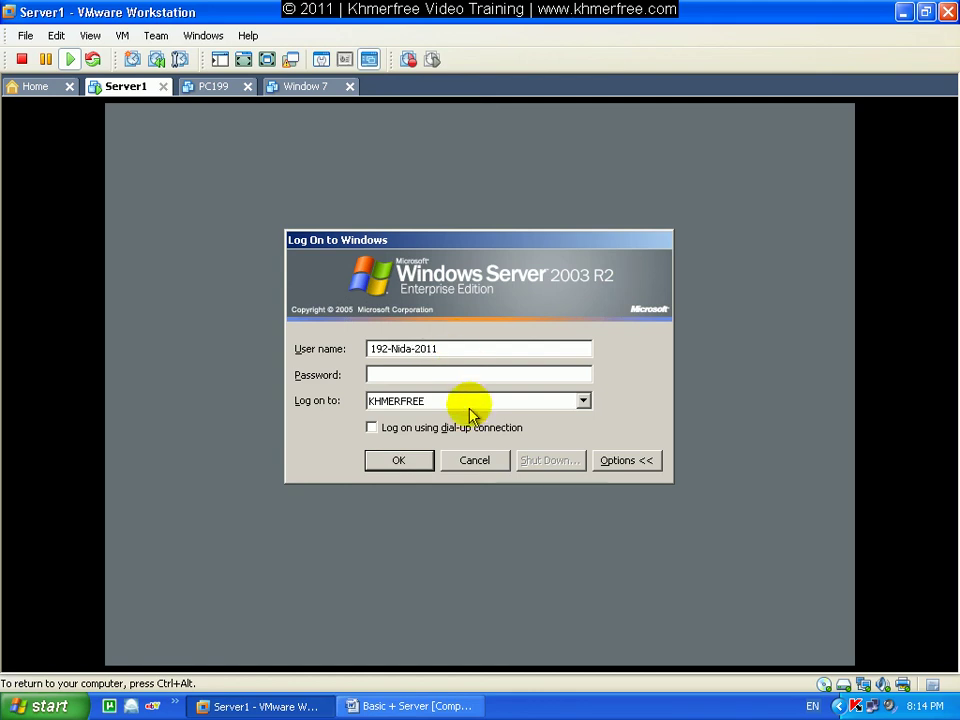
Log on with the renamed account and its new password, reaching Server1's desktop.
left_click(401, 465)
left_click(476, 444)
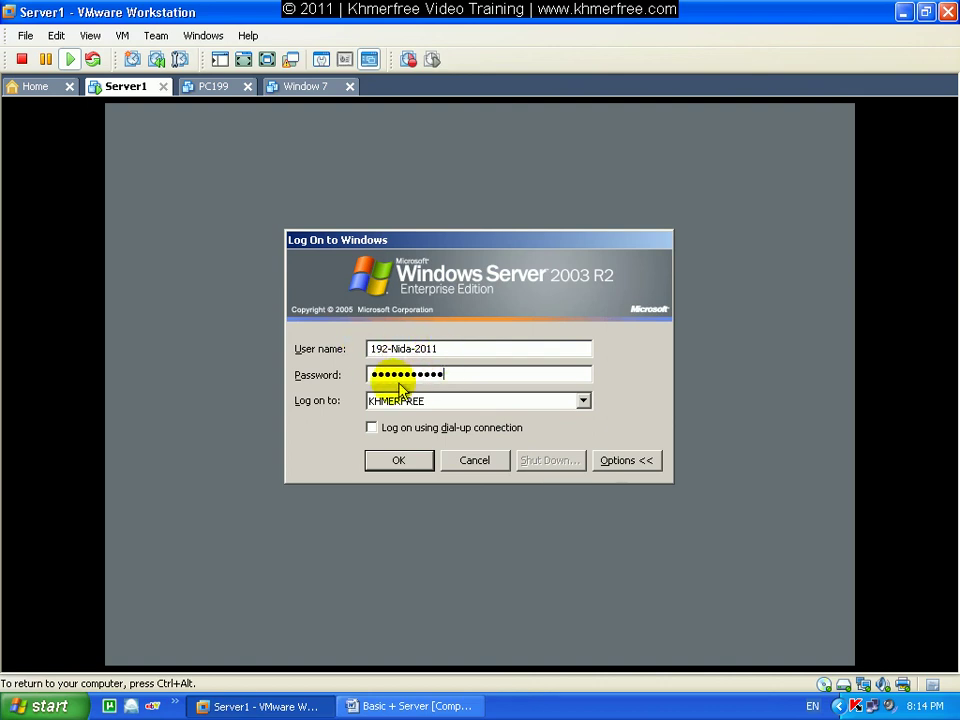
left_click(409, 467)
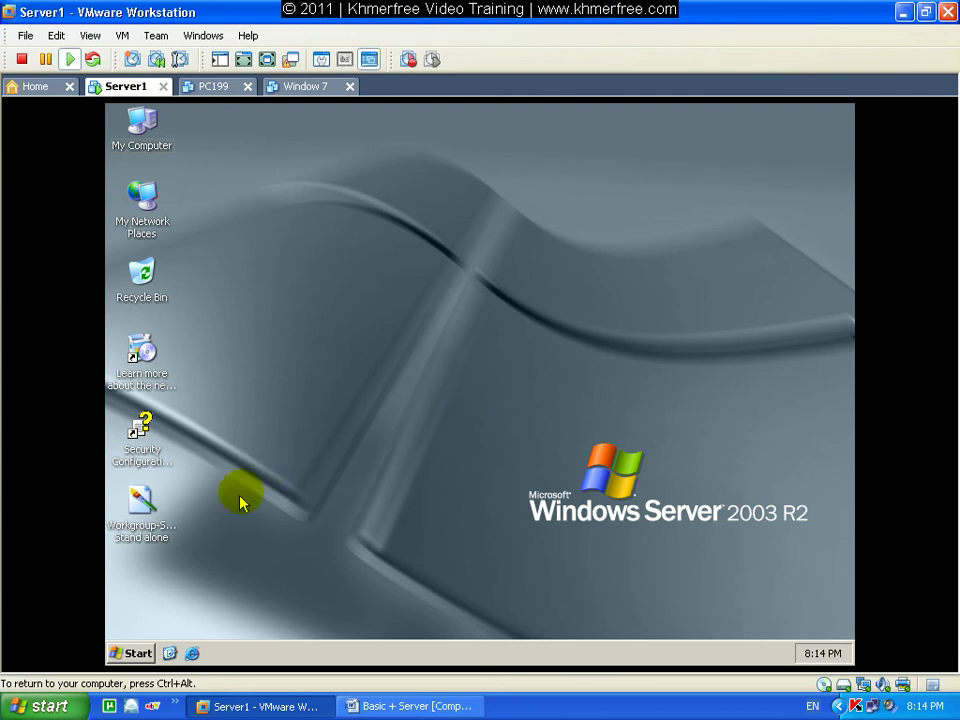
left_click(138, 653)
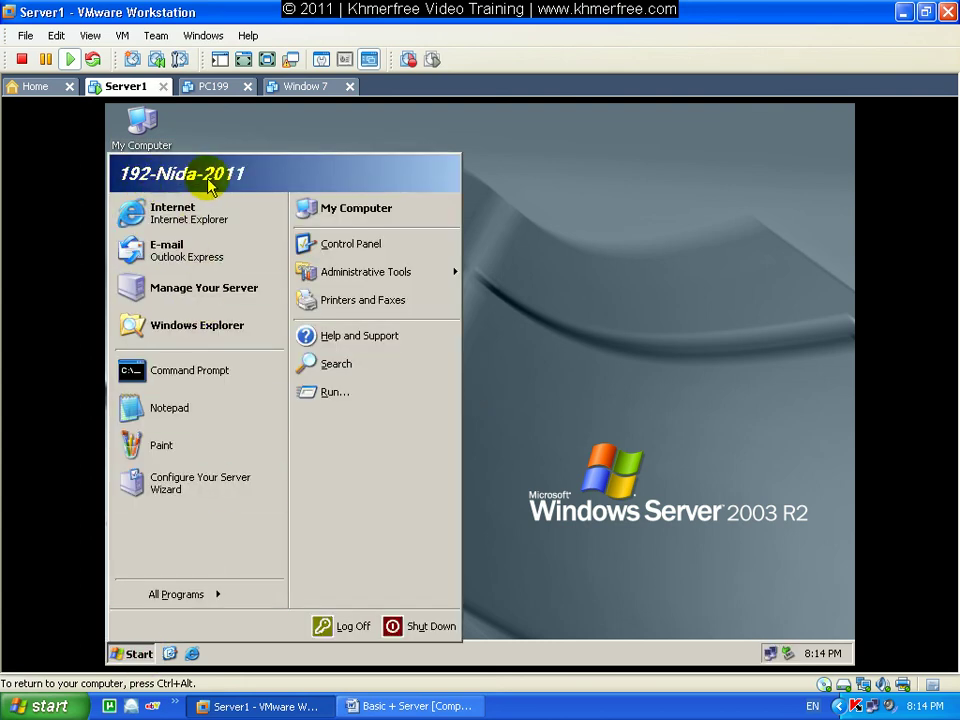
left_click(542, 183)
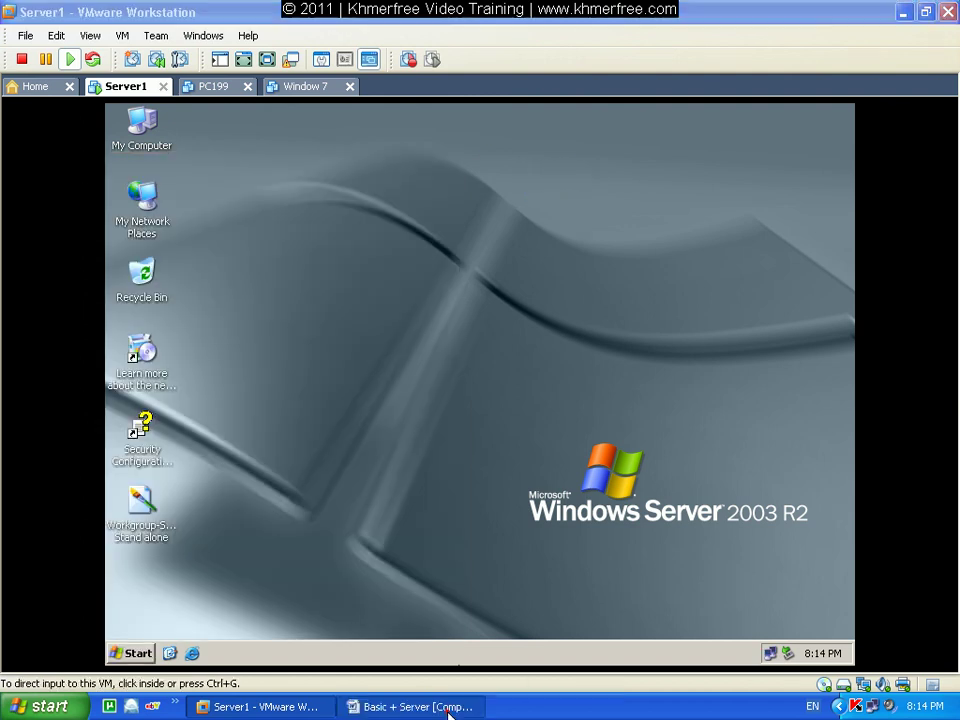
Mark the Remote Desktop part of Step 10 in the Word guide.
left_click(410, 706)
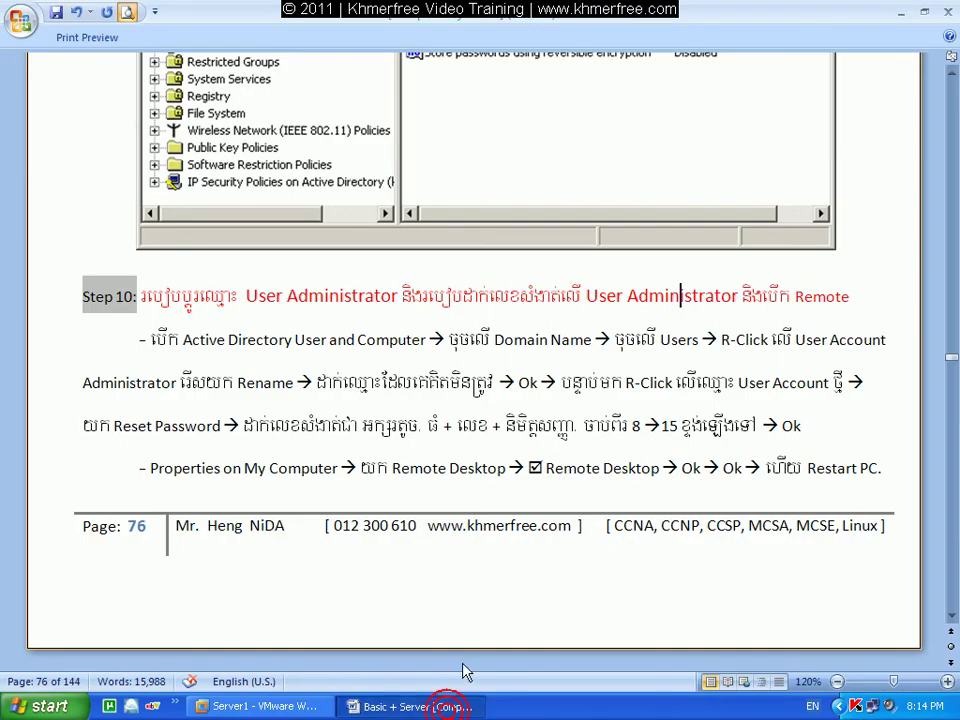
left_click(813, 296)
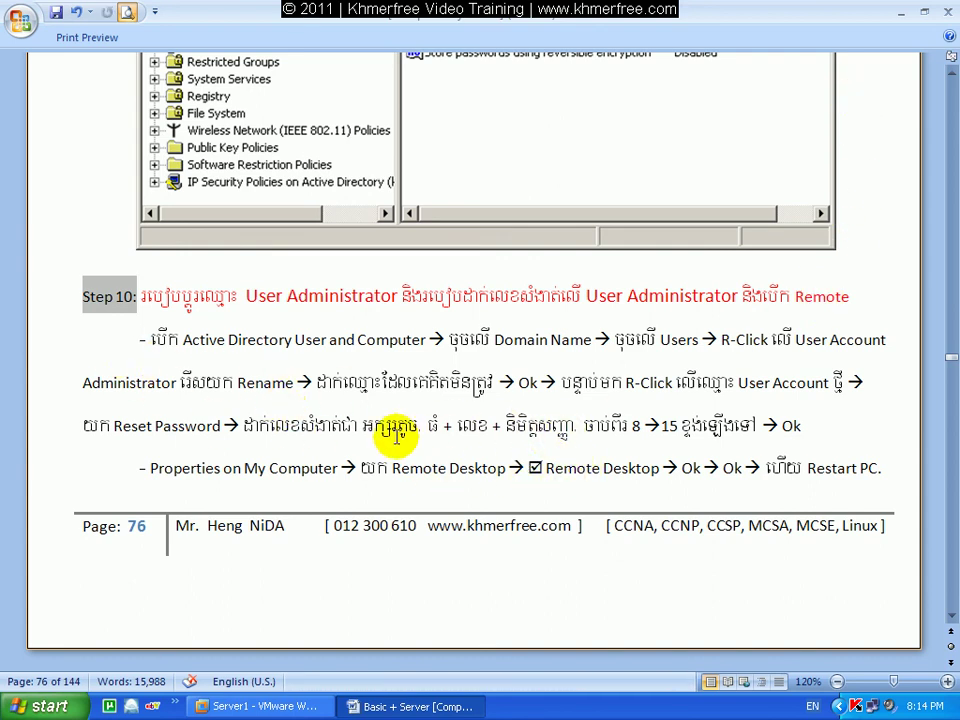
left_click(902, 16)
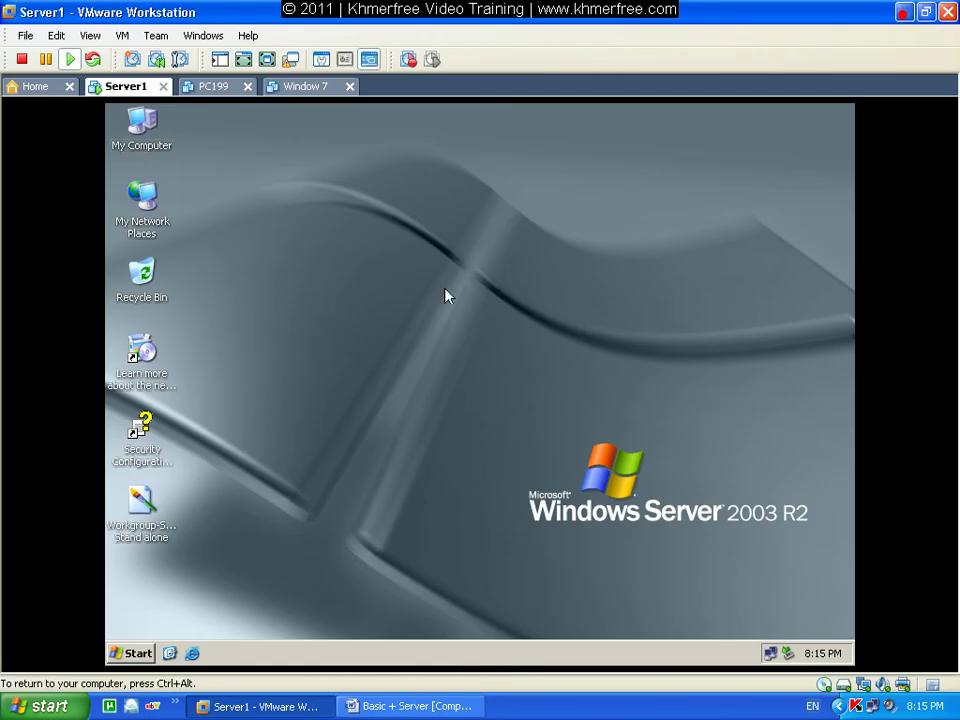
In System Properties, enable Remote Desktop and keep Automatic Updates turned off.
right_click(145, 121)
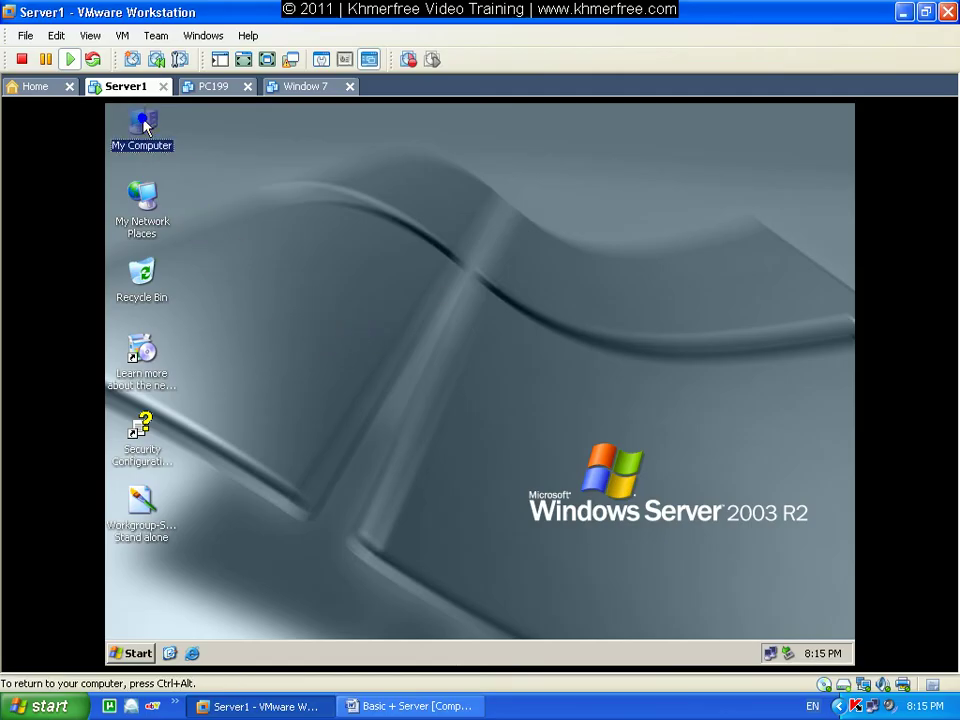
left_click(210, 297)
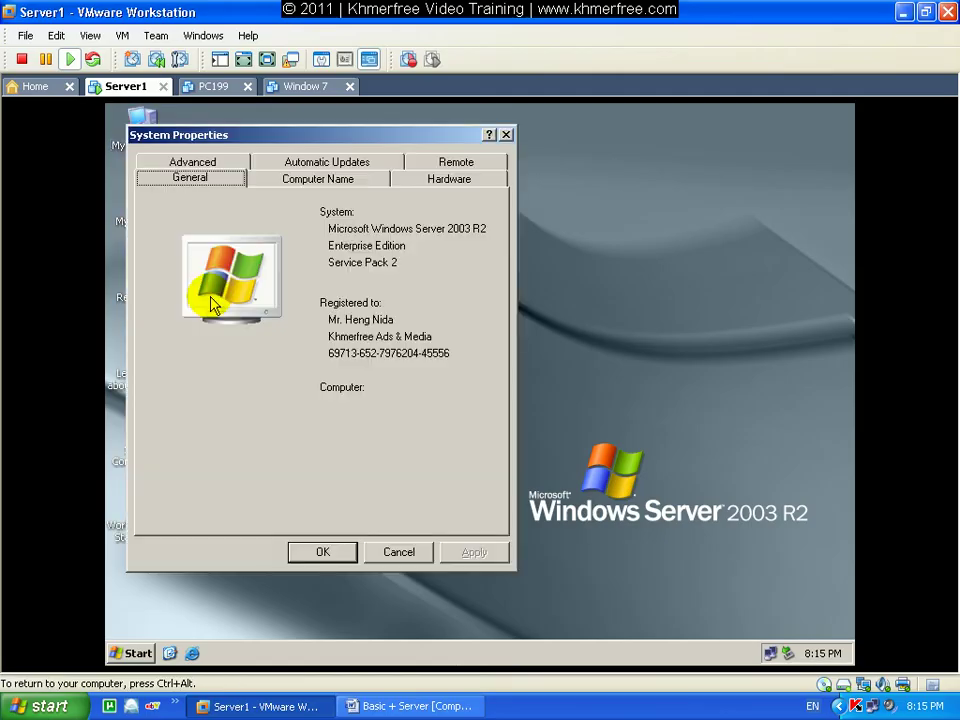
left_click(453, 161)
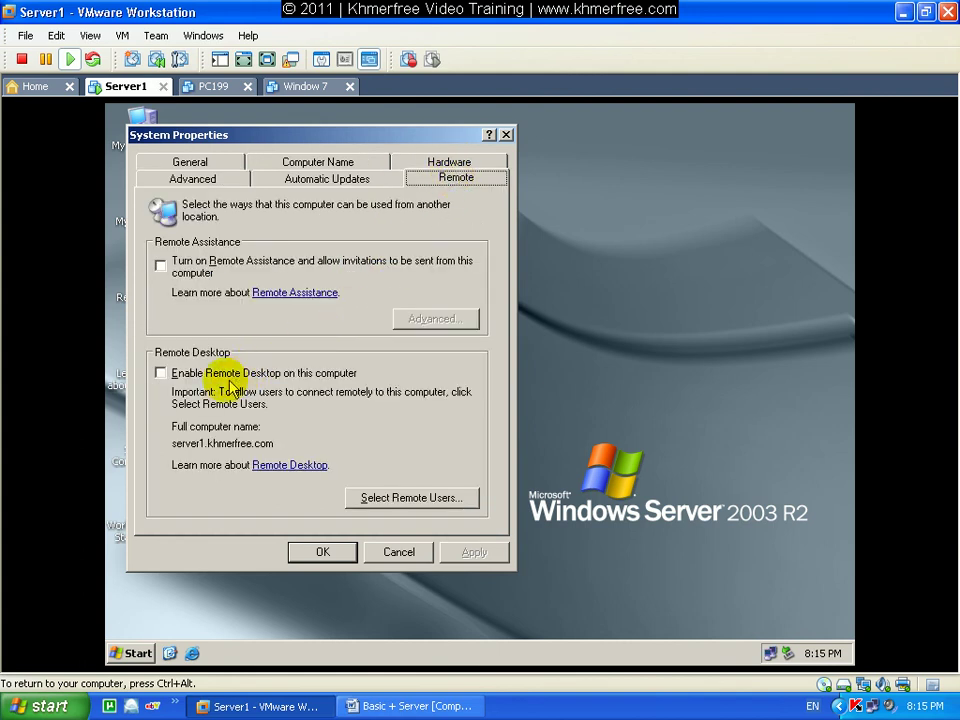
left_click(163, 372)
left_click(483, 452)
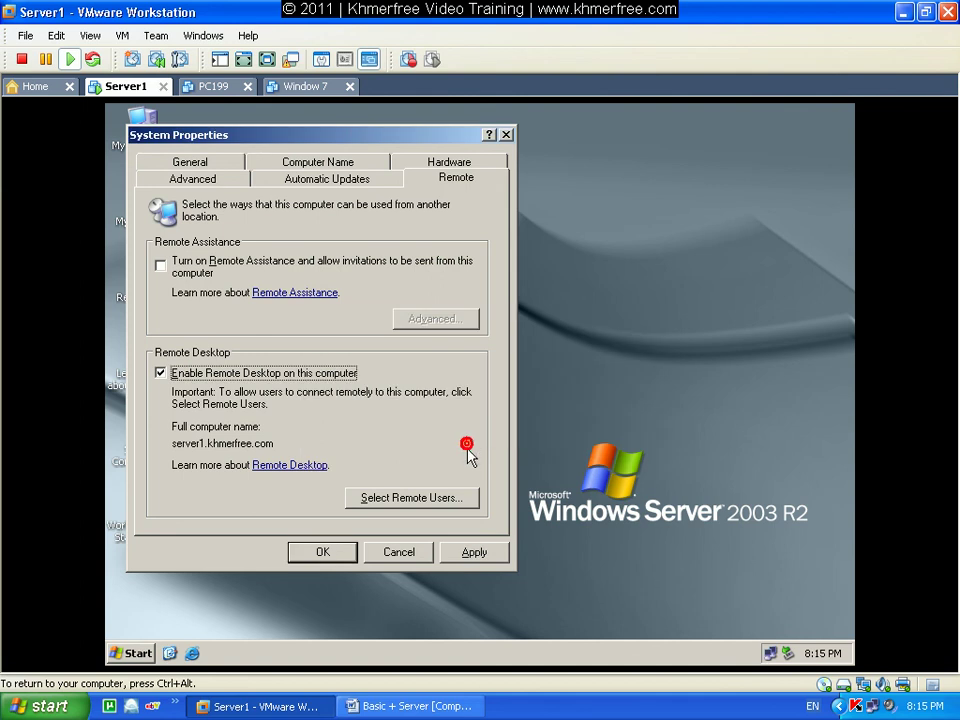
left_click(314, 178)
left_click(176, 429)
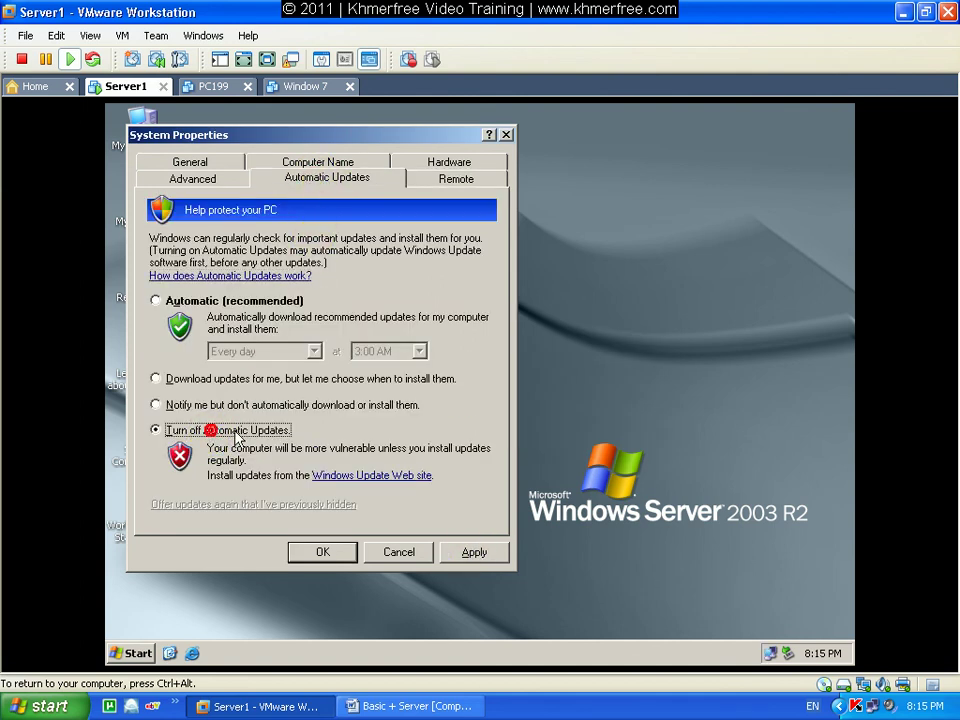
left_click(320, 552)
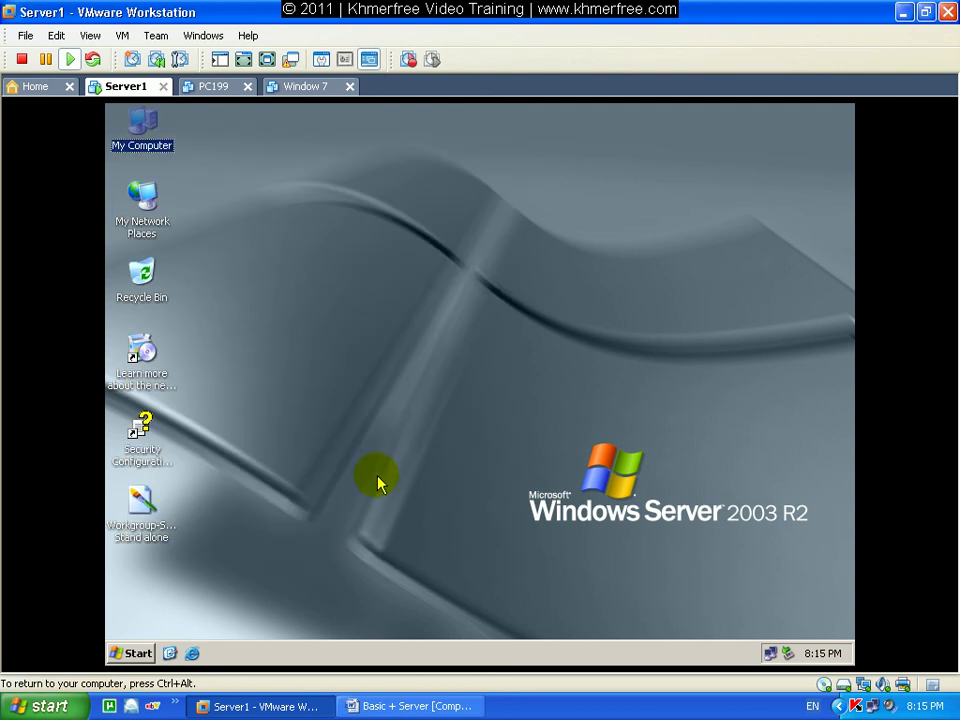
Restart Server1 with a planned-restart comment, then bring the Word guide back.
left_click(130, 653)
left_click(428, 632)
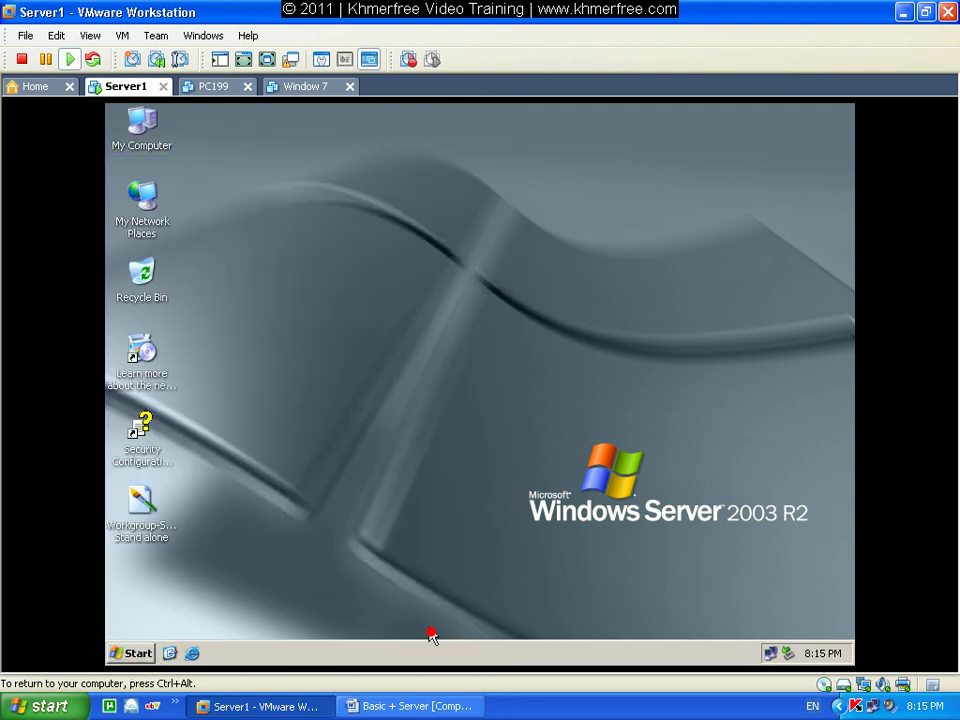
left_click(439, 525)
type("1")
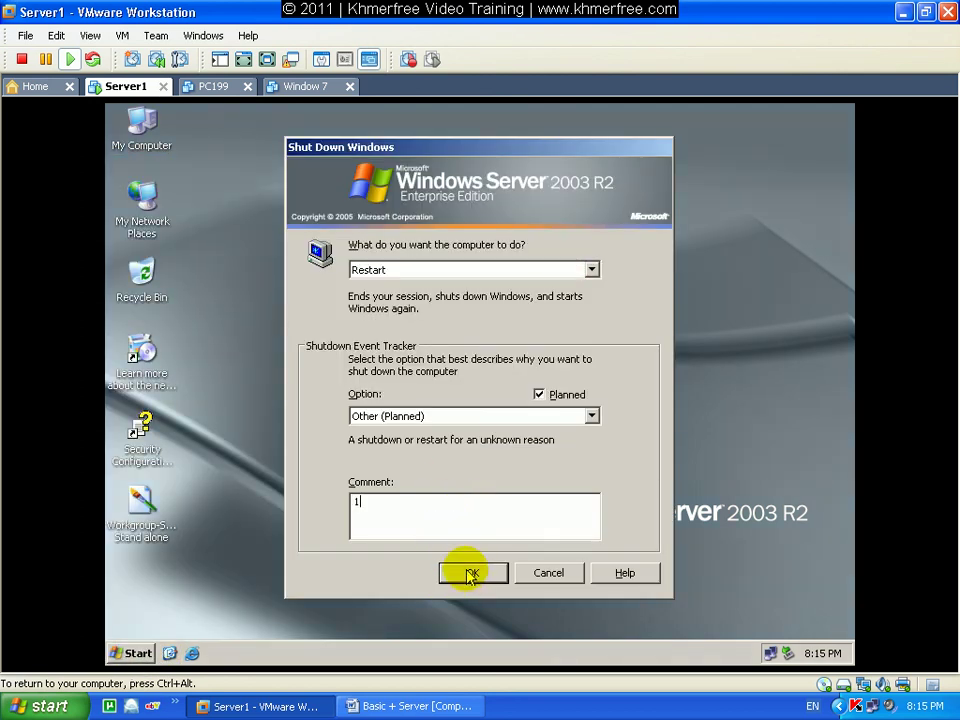
left_click(470, 573)
left_click(902, 12)
left_click(410, 706)
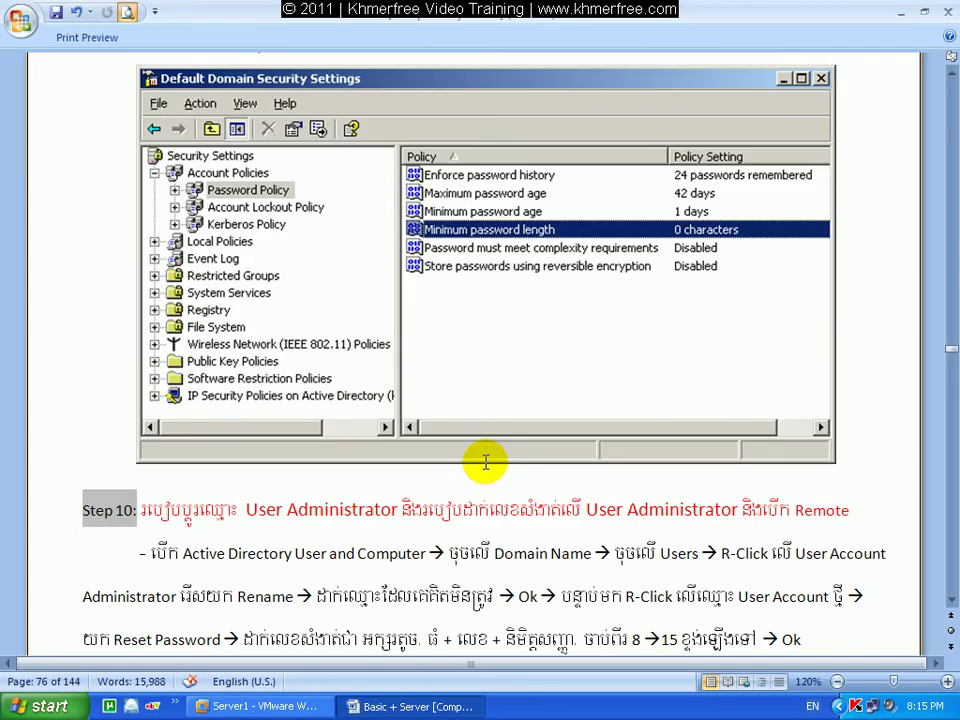
Review the guide's ten-step overview on page 74, then minimize Word.
scroll(470, 440, "up", 20)
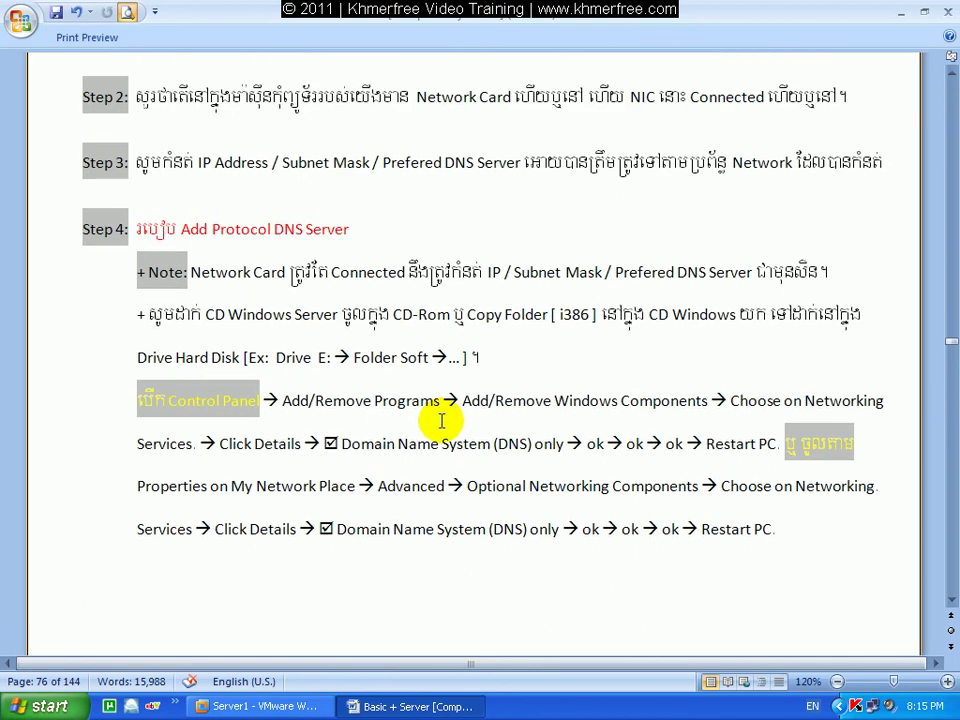
scroll(438, 412, "up", 14)
scroll(435, 407, "down", 9)
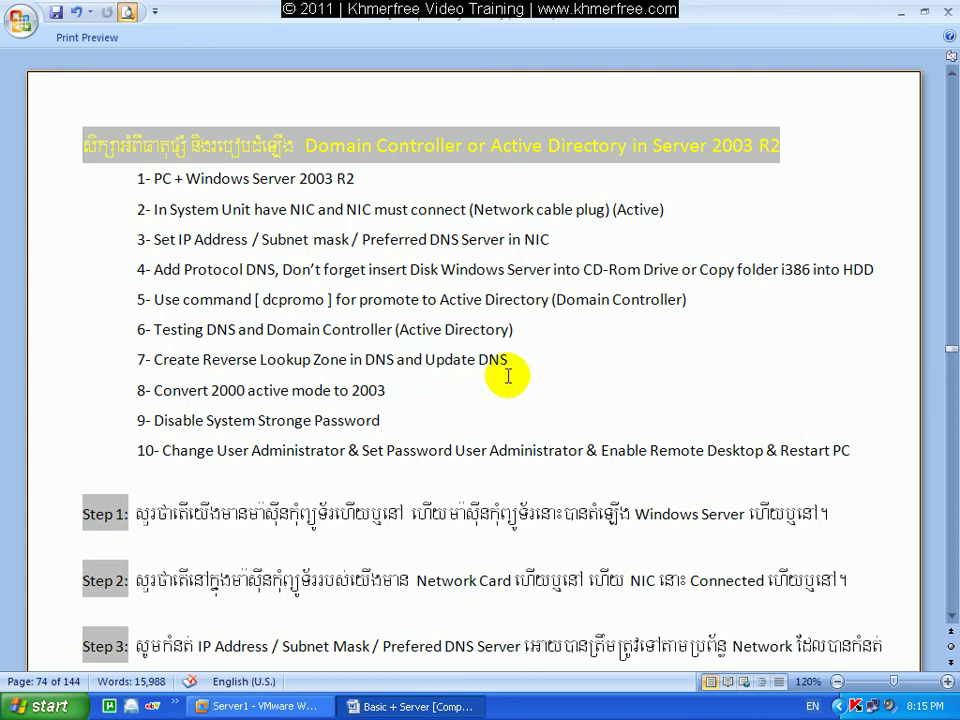
left_click(901, 12)
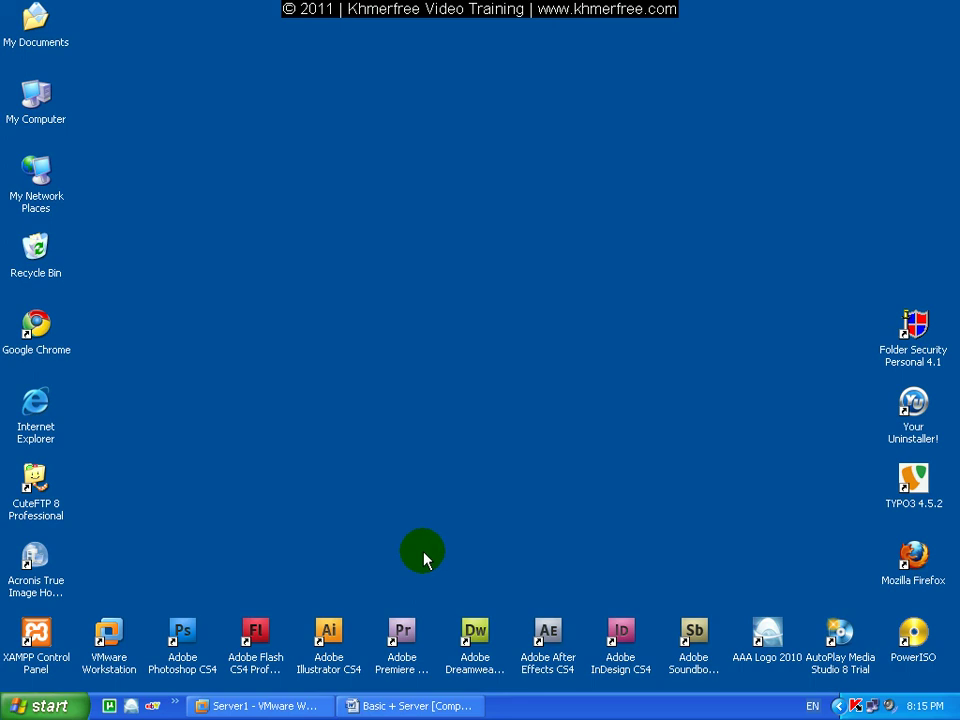
left_click(285, 706)
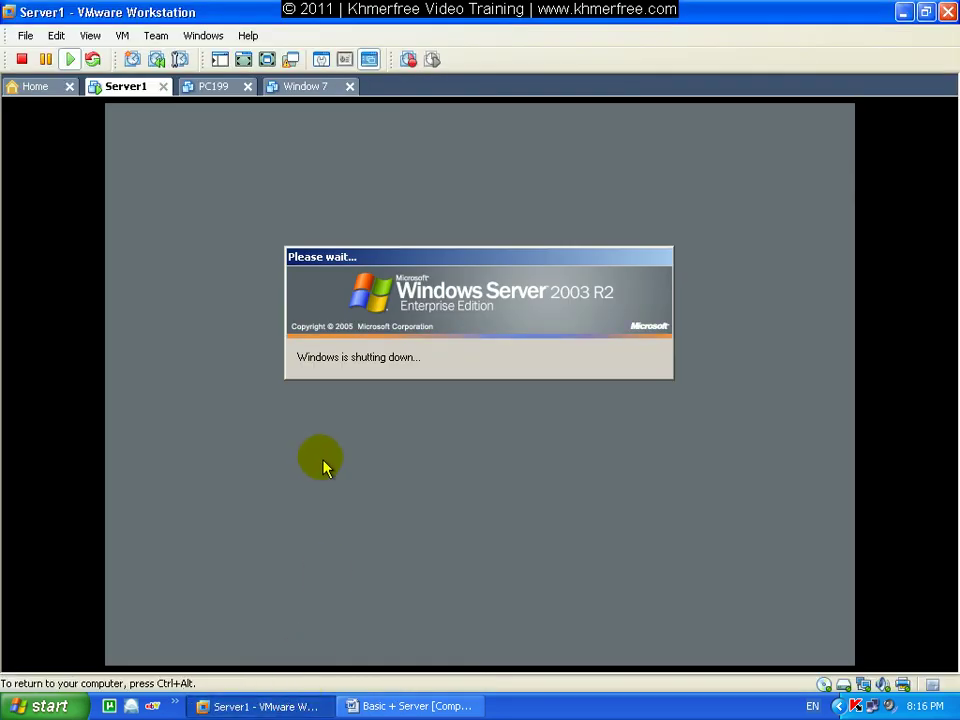
left_click(276, 706)
left_click(404, 707)
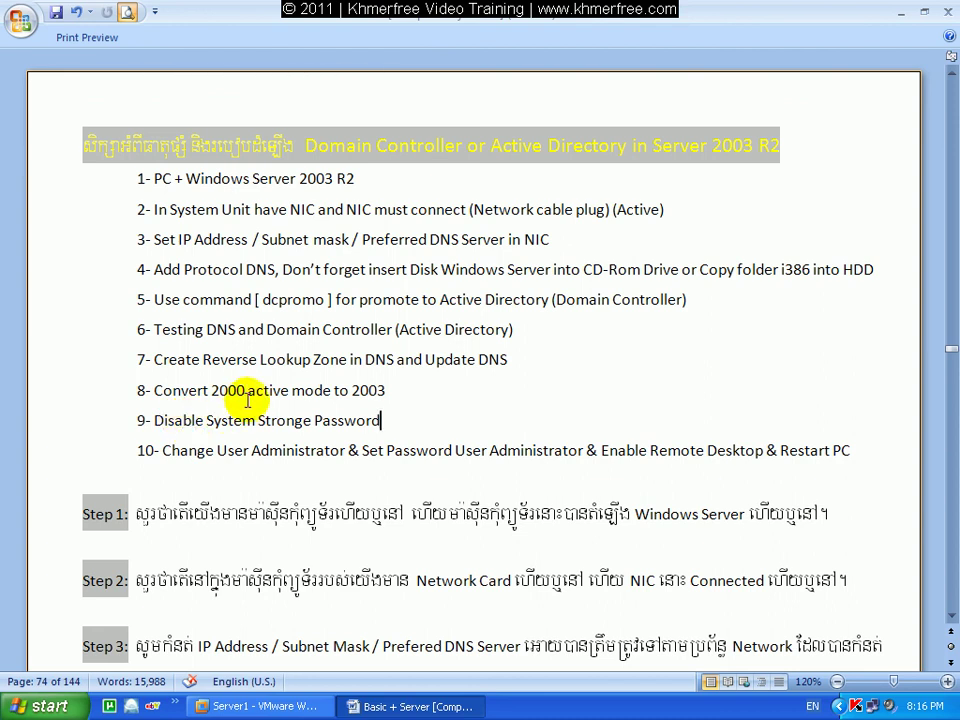
left_click(399, 180)
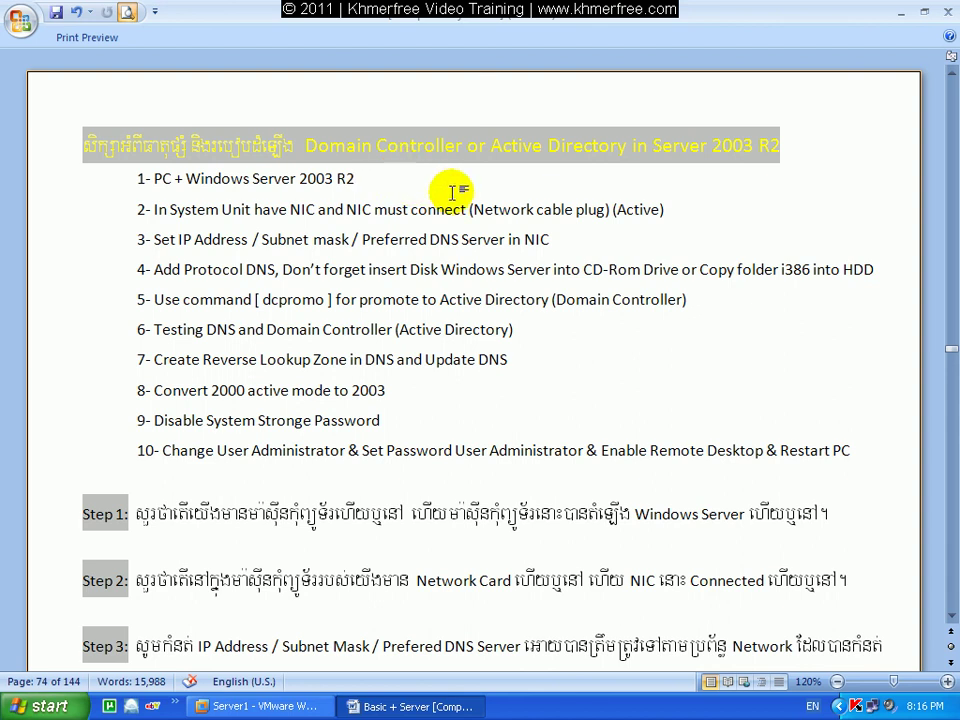
left_click(899, 13)
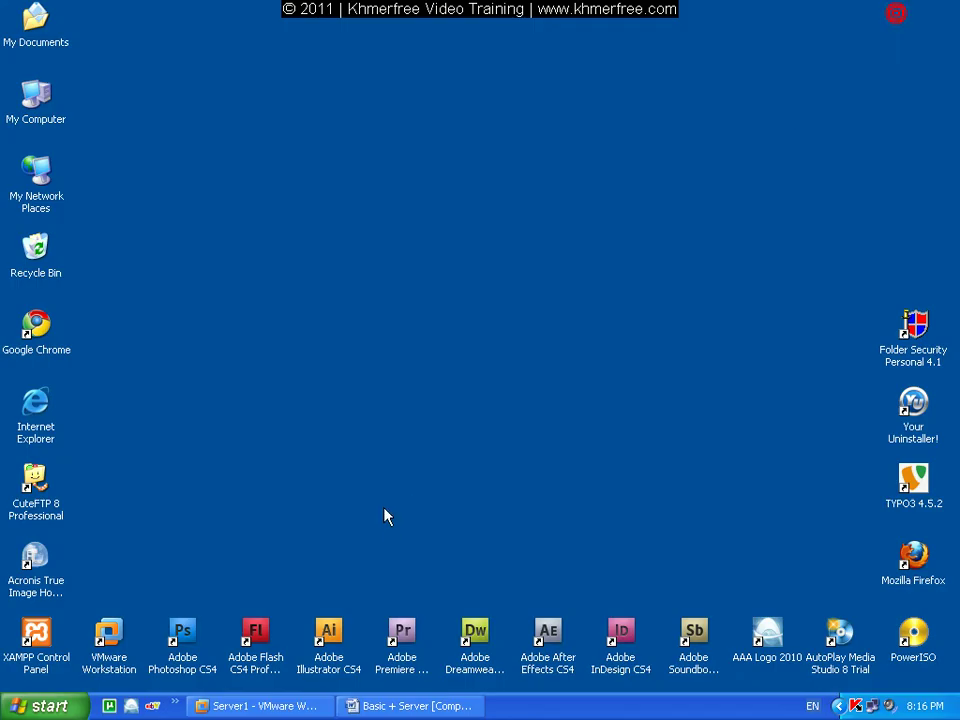